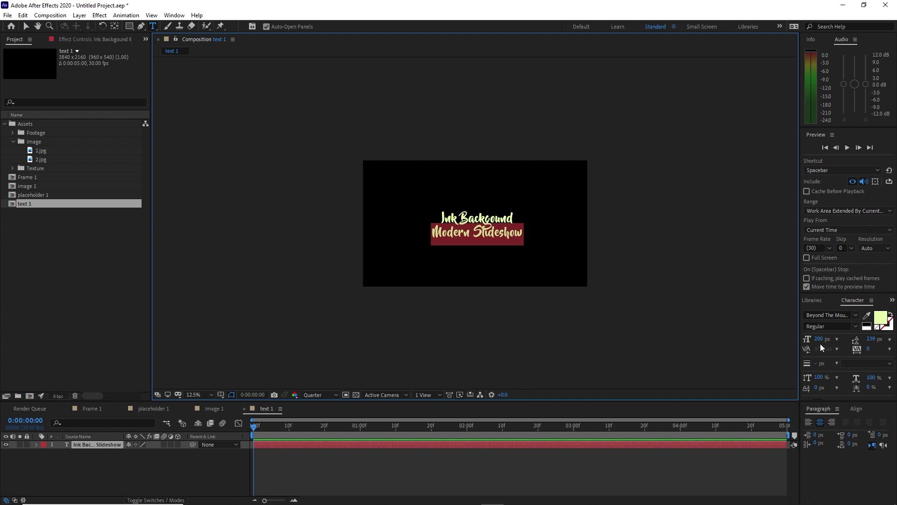
# Set the font size of the "Modern Slideshow" line to 120 px
pyautogui.click(821, 338)
pyautogui.write('120')
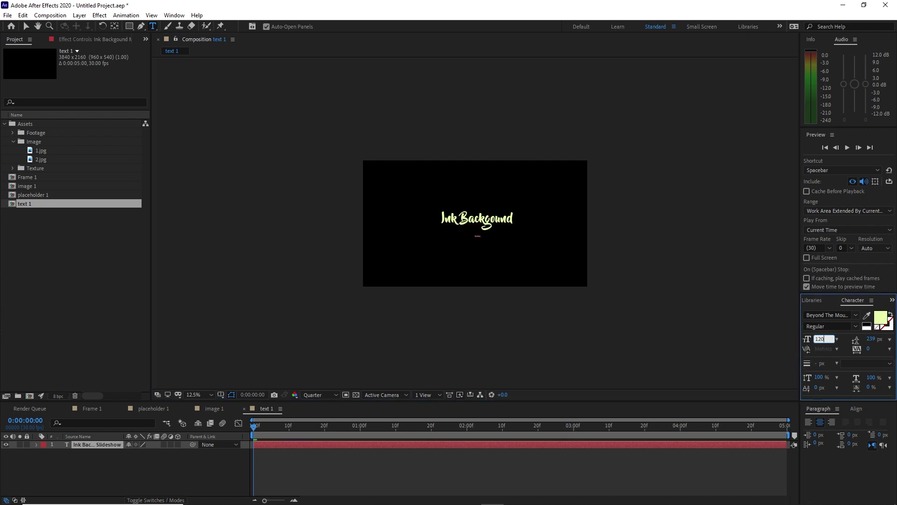
pyautogui.press('Return')
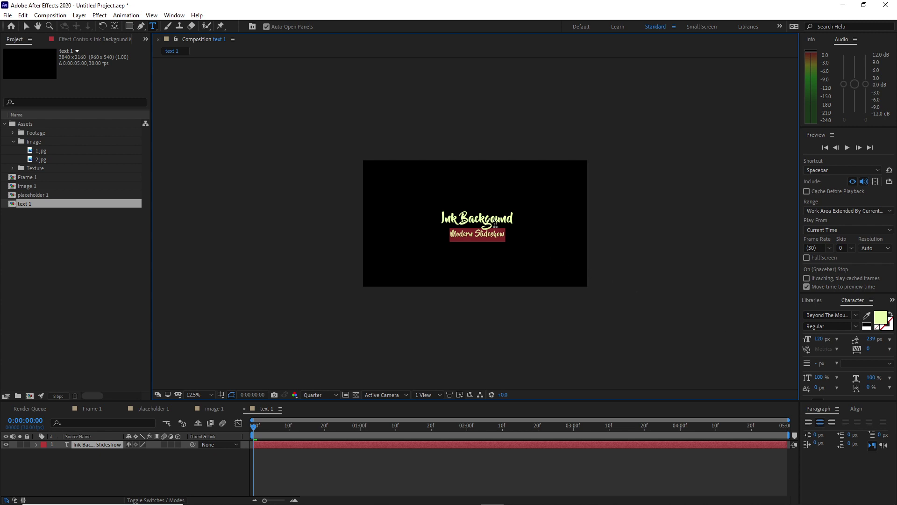
# Move the two-line title to the lower-left area of the frame and confirm E8FFAB as its text colour
pyautogui.press('Escape')
pyautogui.press('v')
pyautogui.moveTo(479, 223)
pyautogui.mouseDown()
pyautogui.moveTo(434, 248)
pyautogui.moveTo(439, 263)
pyautogui.mouseUp()
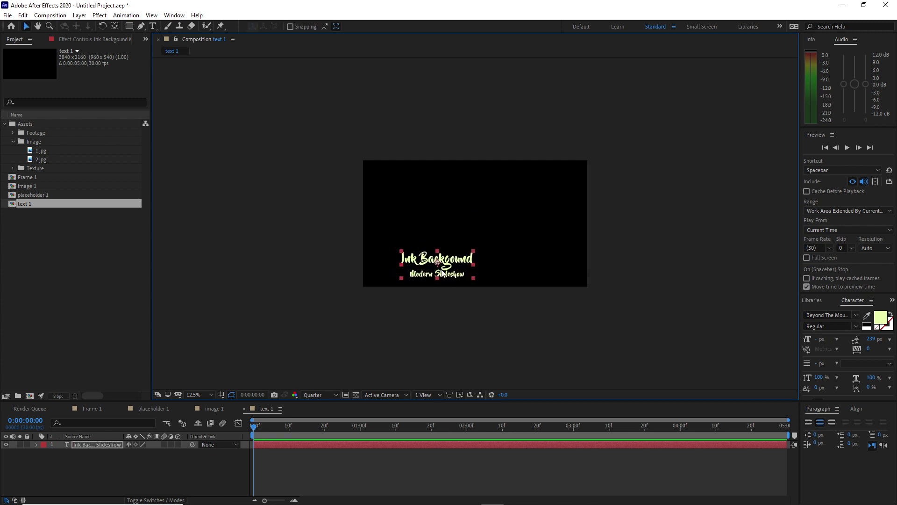
pyautogui.click(880, 317)
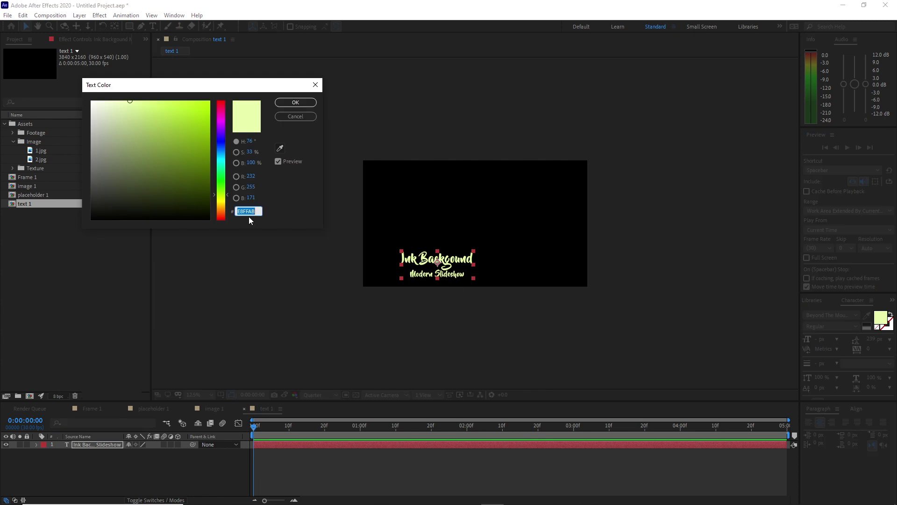
pyautogui.click(290, 103)
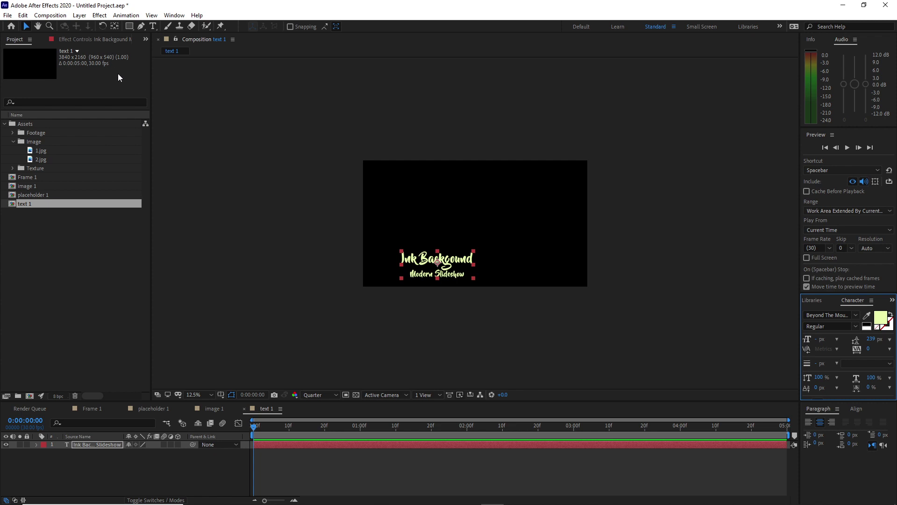
# Create a new 3840 x 2160 composition named Media 1 at 30 fps with a 5-second duration
pyautogui.click(50, 15)
pyautogui.click(62, 27)
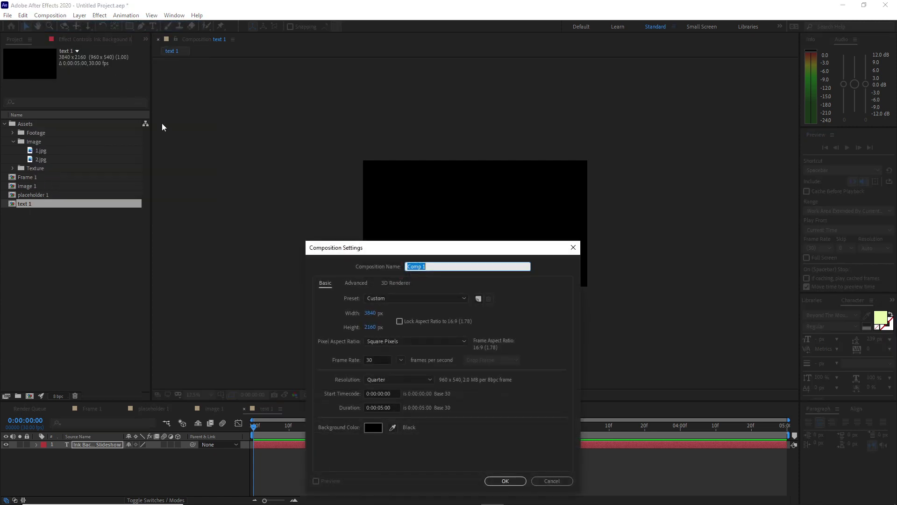
pyautogui.write('Media')
pyautogui.click(505, 480)
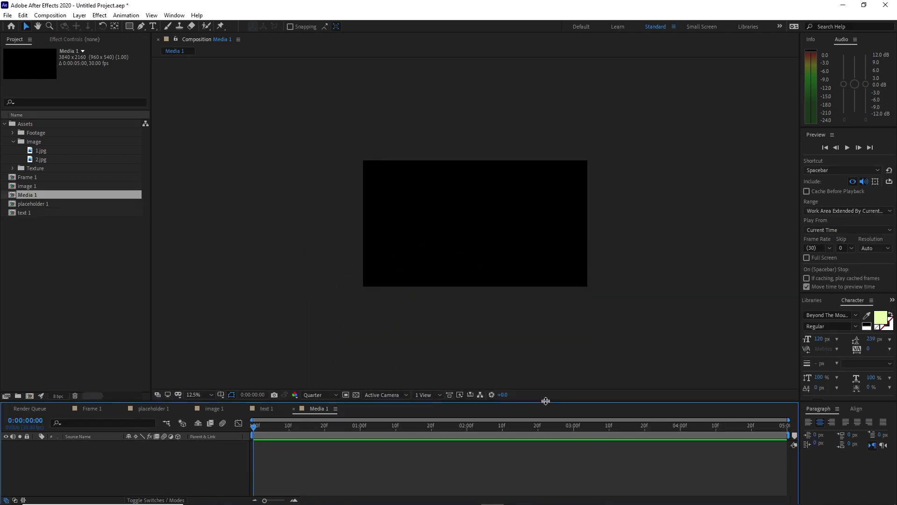
# Add the image 1 composition to the Media 1 timeline and place the text 1 composition above it
pyautogui.moveTo(841, 294); pyautogui.dragTo(815, 206)
pyautogui.press('.')
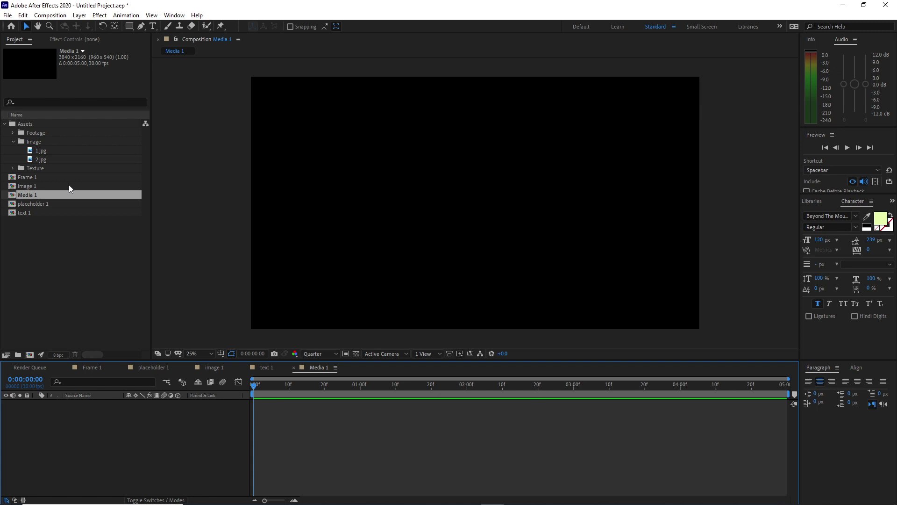
pyautogui.moveTo(68, 185); pyautogui.dragTo(77, 446)
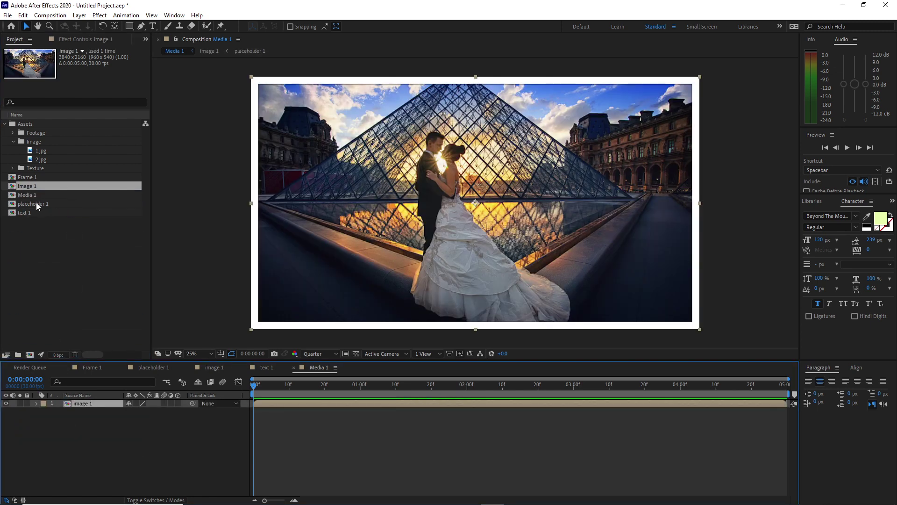
pyautogui.moveTo(36, 212); pyautogui.dragTo(71, 403)
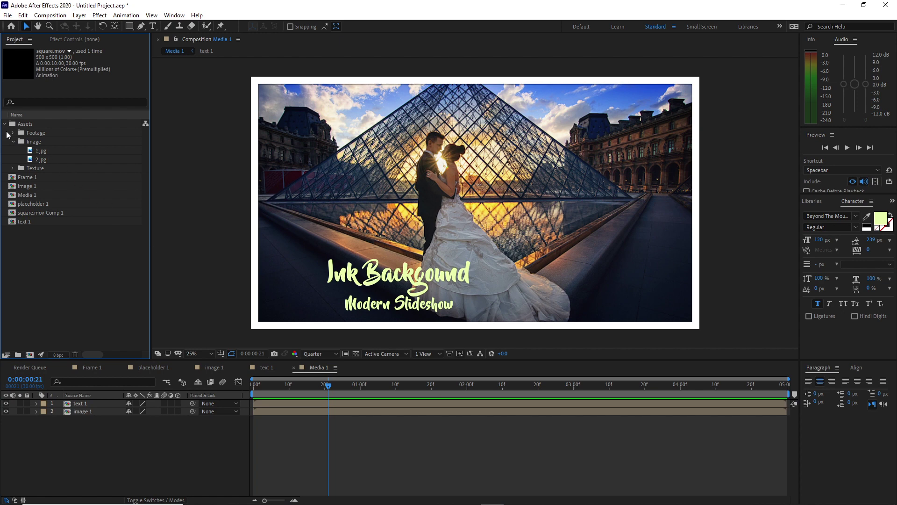
# Add square.mov from the Footage folder as the top layer of Media 1 and set its rotation to 45°
pyautogui.click(13, 133)
pyautogui.moveTo(66, 169); pyautogui.dragTo(65, 403)
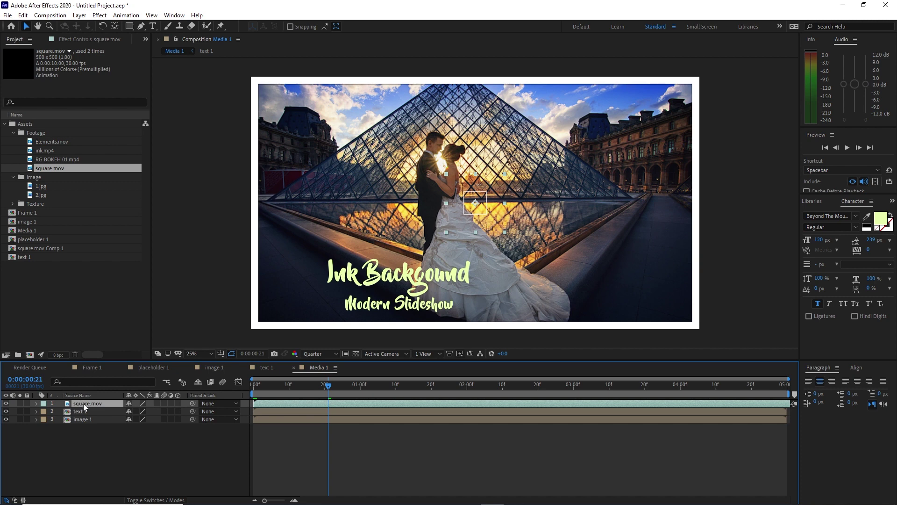
pyautogui.press('p')
pyautogui.hotkey('shift', 'r')
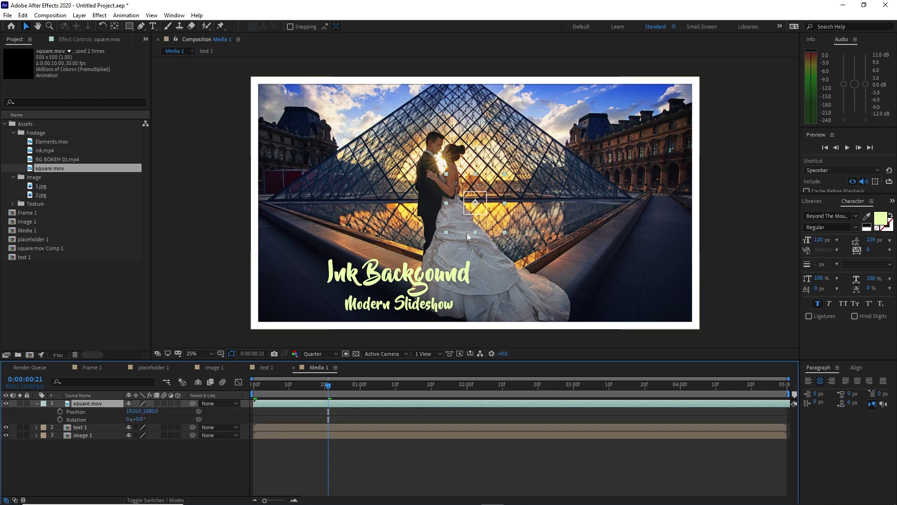
pyautogui.moveTo(326, 388)
pyautogui.mouseDown()
pyautogui.moveTo(265, 394)
pyautogui.moveTo(328, 400)
pyautogui.mouseUp()
pyautogui.click(137, 418)
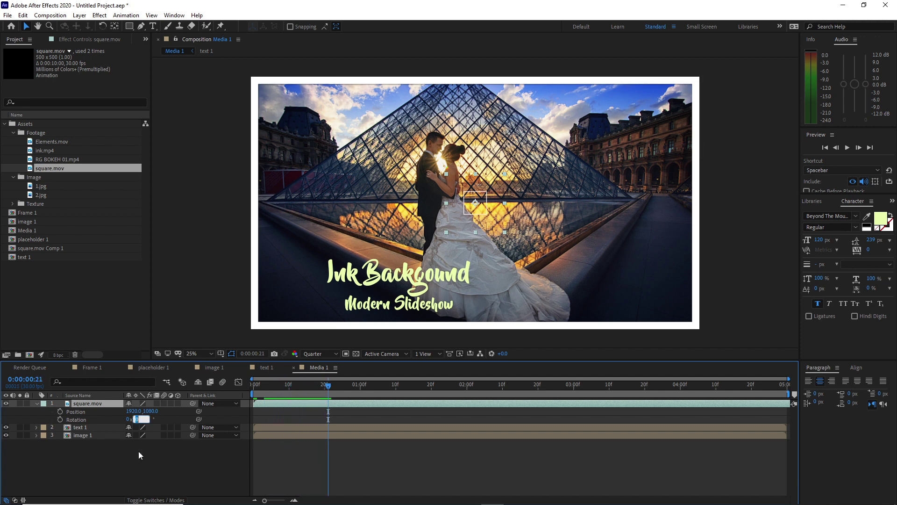
pyautogui.write('45')
pyautogui.press('Return')
# Duplicate the rotated square.mov layer and set the copy's X position to 1967
pyautogui.click(23, 15)
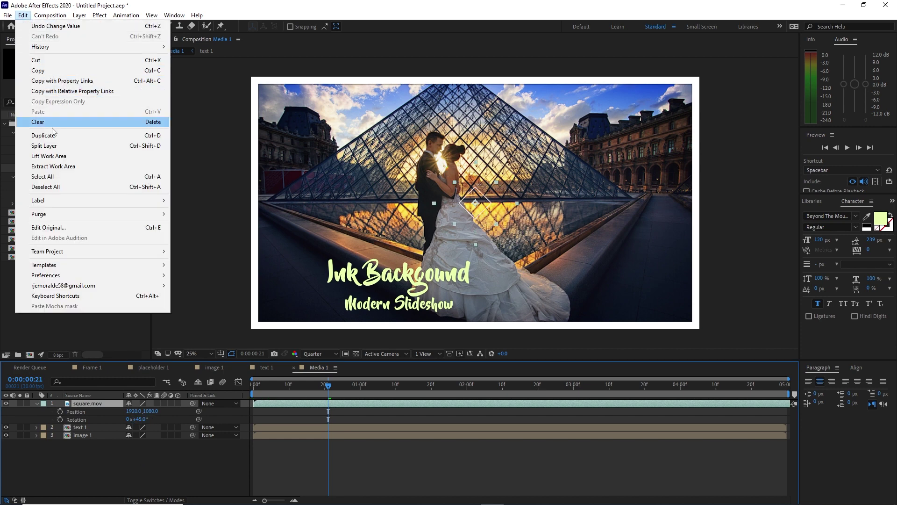
pyautogui.click(55, 136)
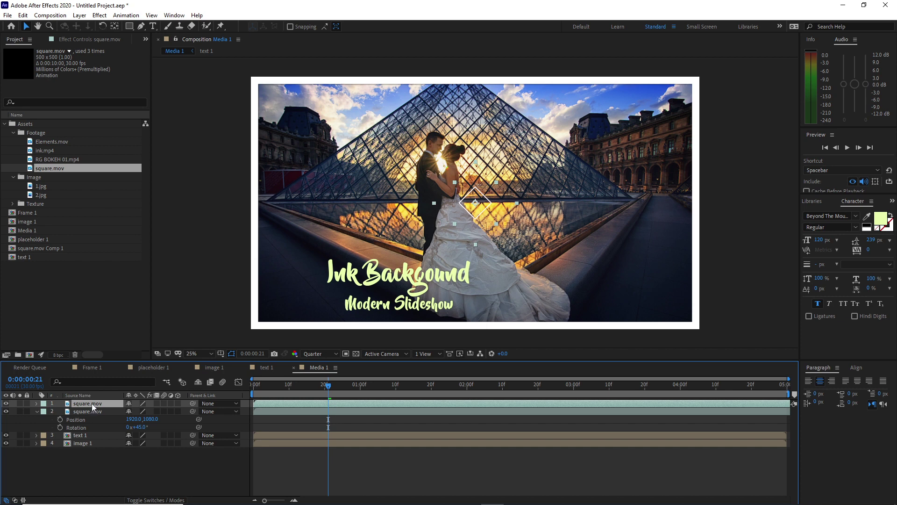
pyautogui.press('p')
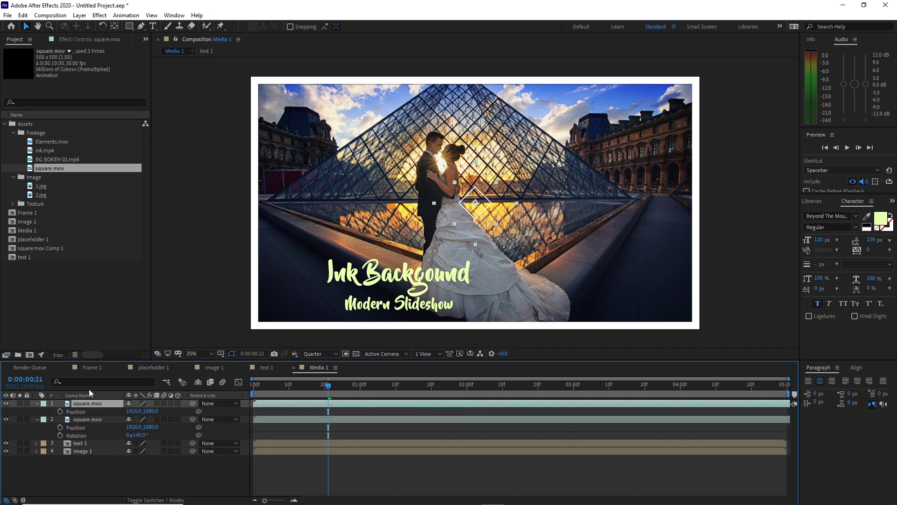
pyautogui.hotkey('shift', 'r')
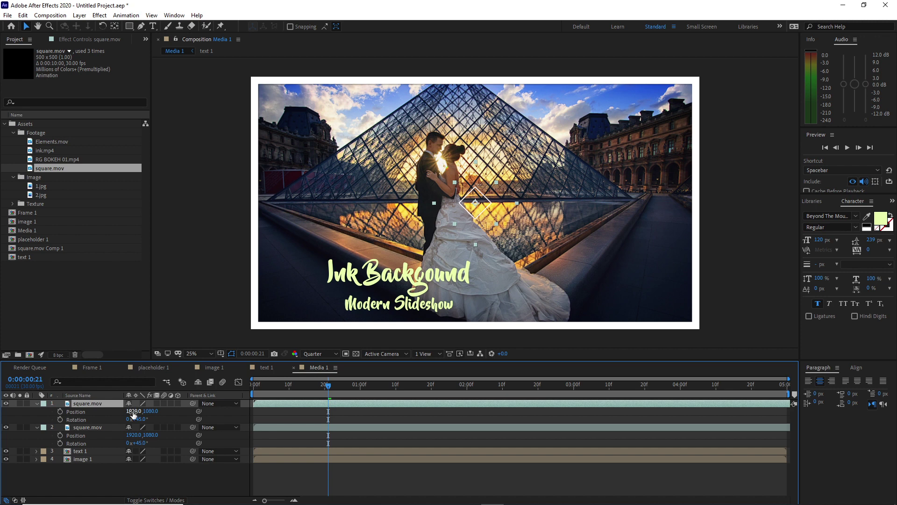
pyautogui.moveTo(133, 413); pyautogui.dragTo(165, 428)
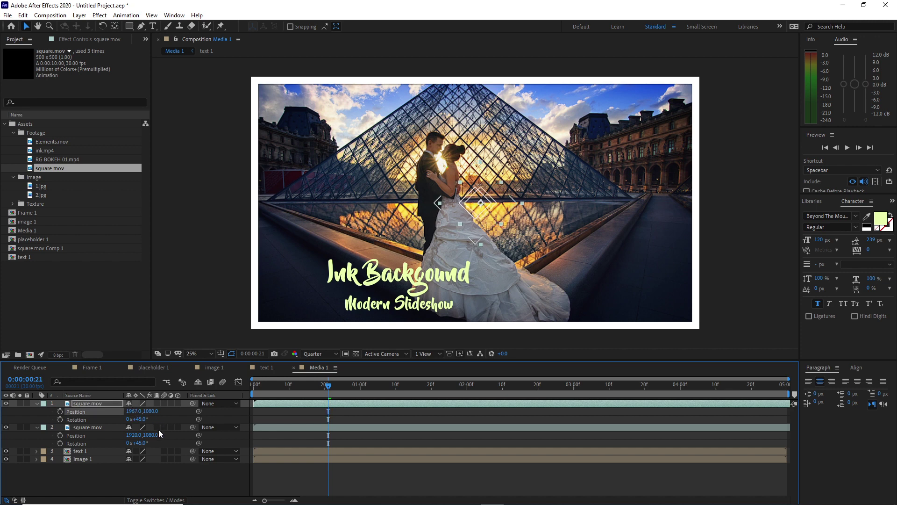
# Apply a Fill effect to the top square.mov layer and set its colour to dark orange
pyautogui.click(100, 15)
pyautogui.moveTo(202, 167)
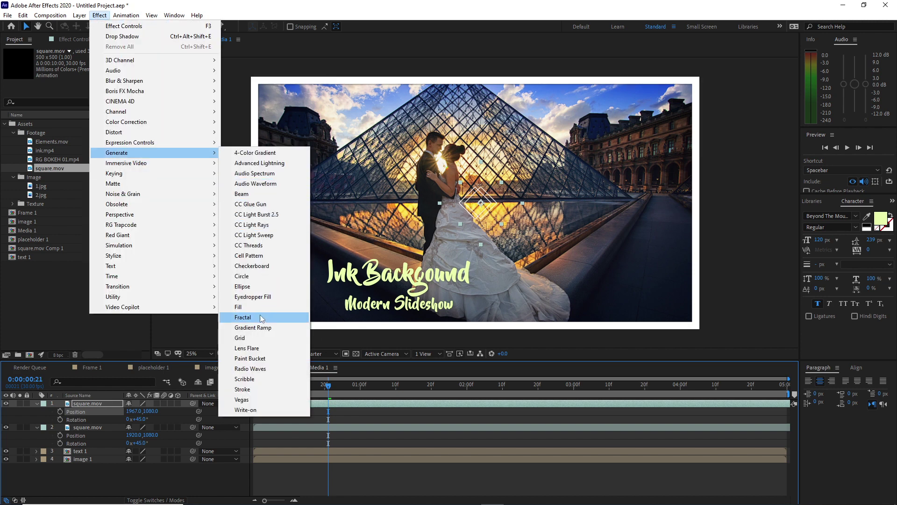
pyautogui.click(238, 306)
pyautogui.click(89, 82)
pyautogui.click(202, 133)
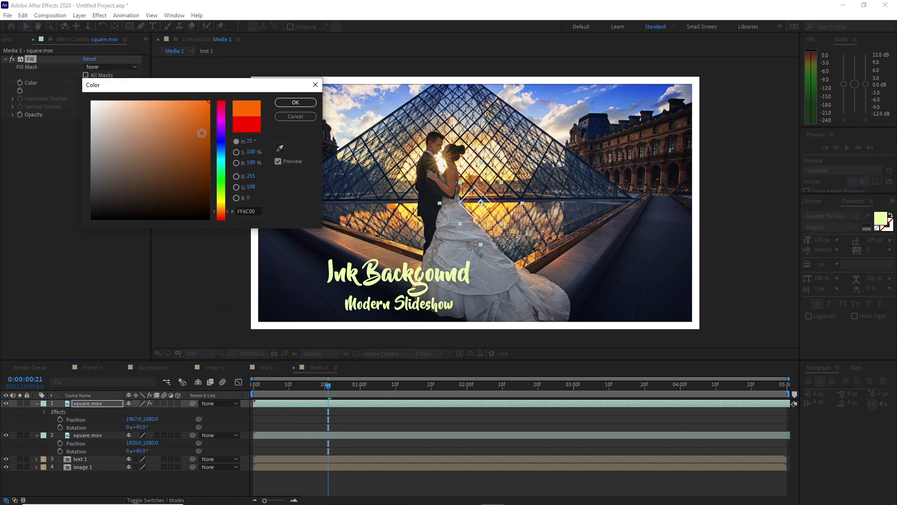
pyautogui.click(295, 102)
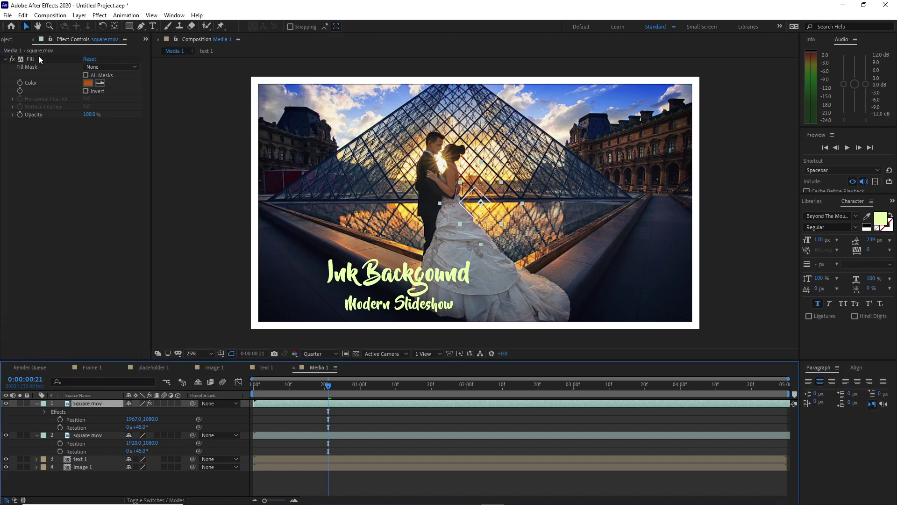
# Duplicate the orange square.mov layer and offset the copy down and to the right, with a Y position of 1182
pyautogui.click(23, 15)
pyautogui.click(47, 136)
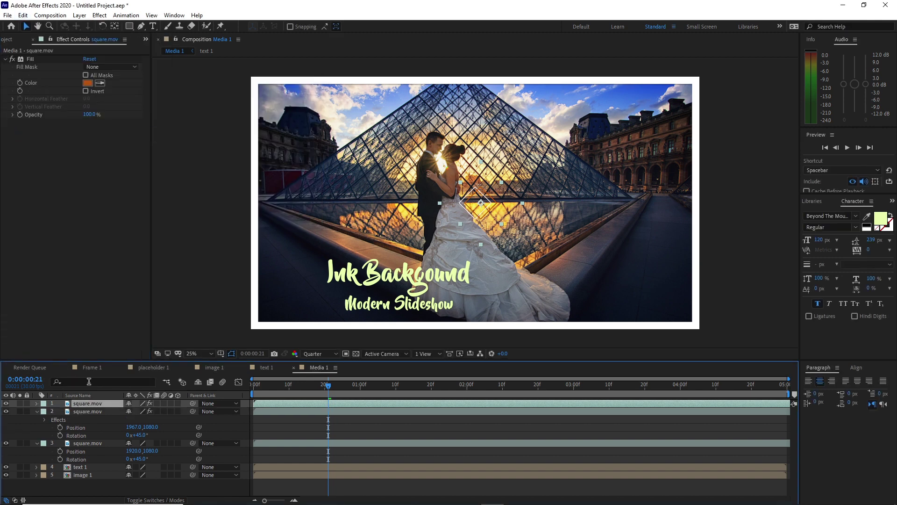
pyautogui.press('p')
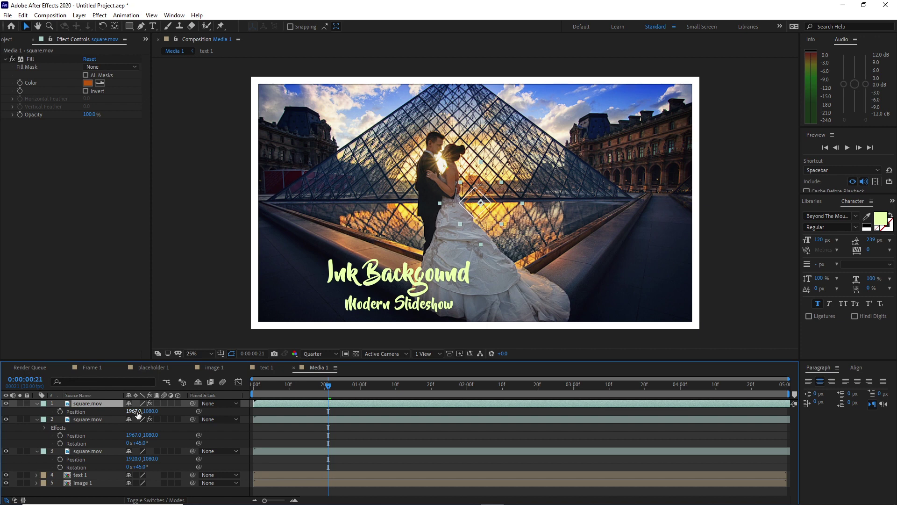
pyautogui.moveTo(134, 411); pyautogui.dragTo(183, 427)
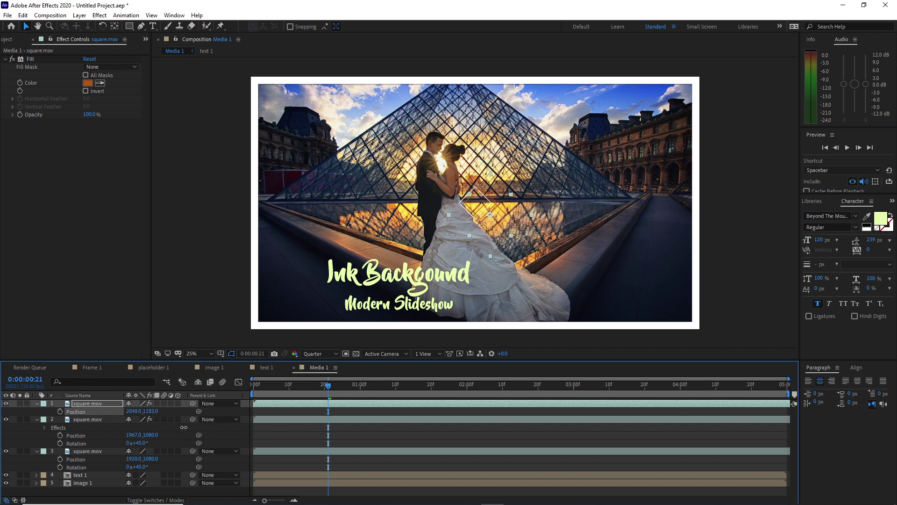
# Collapse and pre-compose the three square.mov layers as Pre-comp 1, moving all attributes into the new composition
pyautogui.click(37, 404)
pyautogui.click(37, 412)
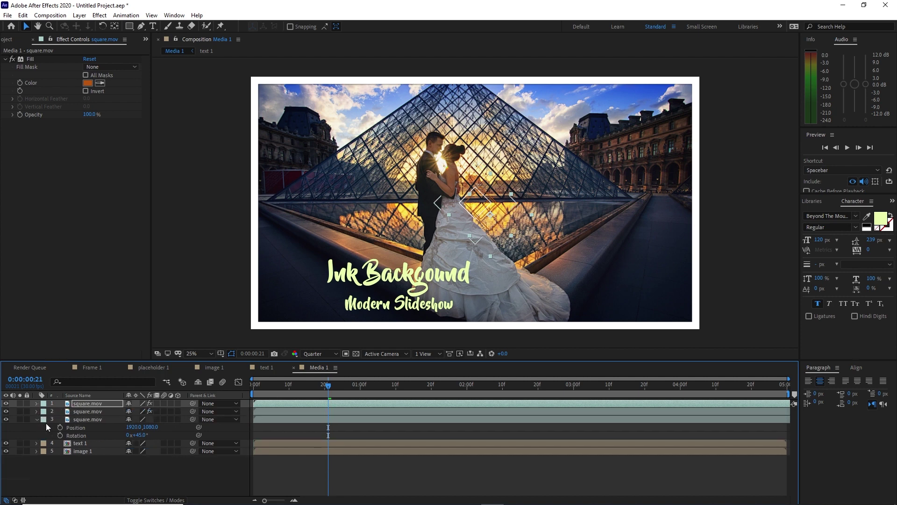
pyautogui.click(38, 420)
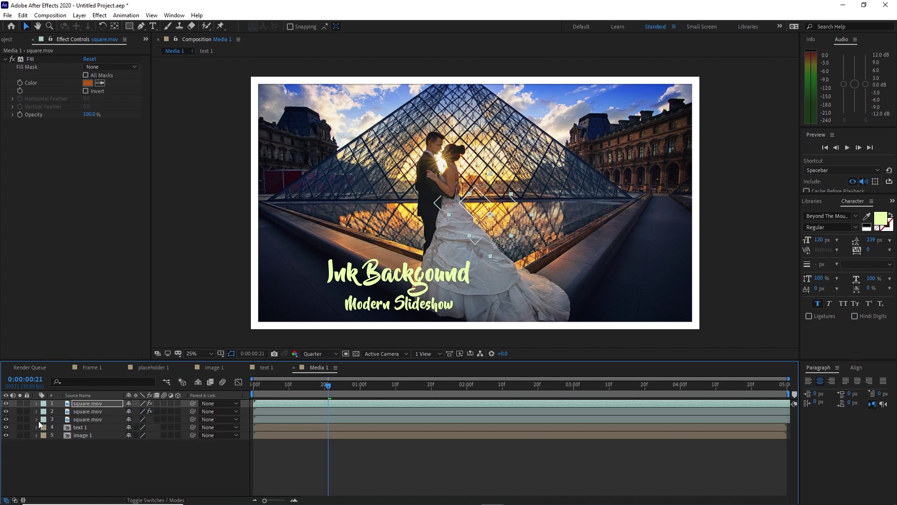
pyautogui.moveTo(55, 403); pyautogui.dragTo(82, 419)
pyautogui.rightClick(81, 419)
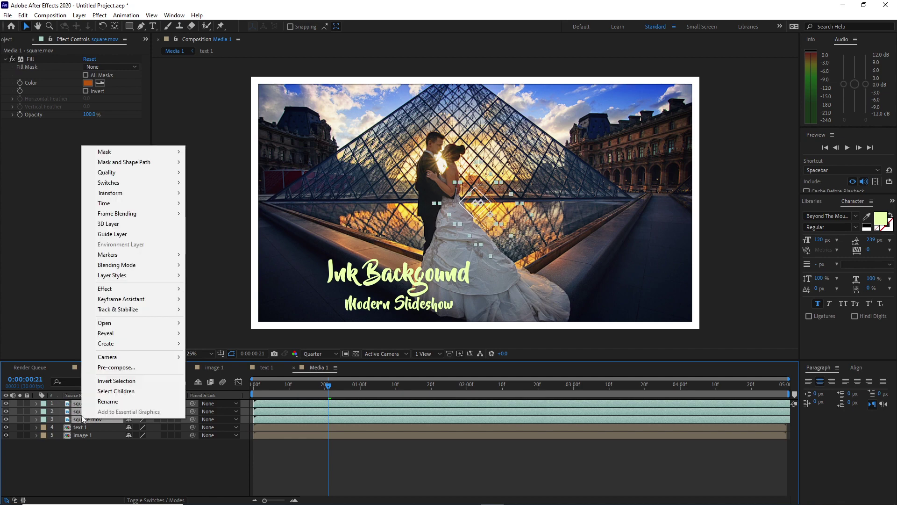
pyautogui.click(114, 368)
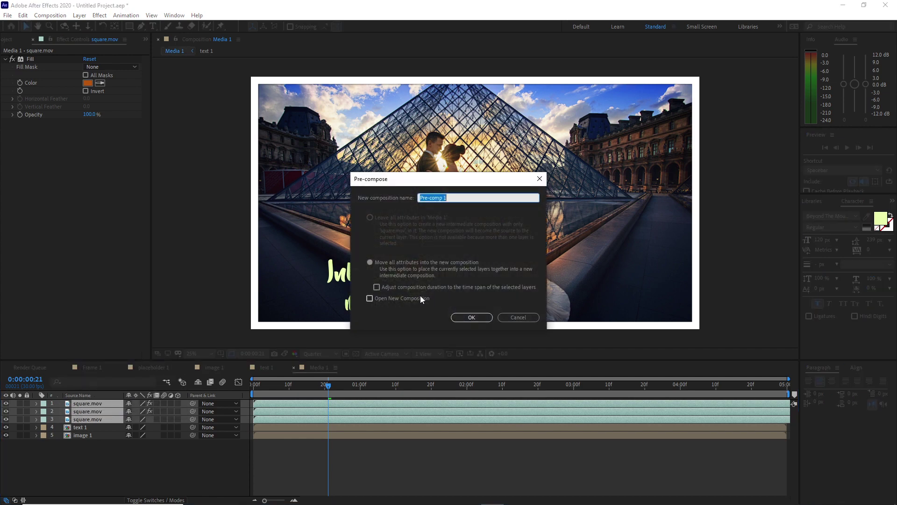
pyautogui.click(371, 263)
pyautogui.click(471, 317)
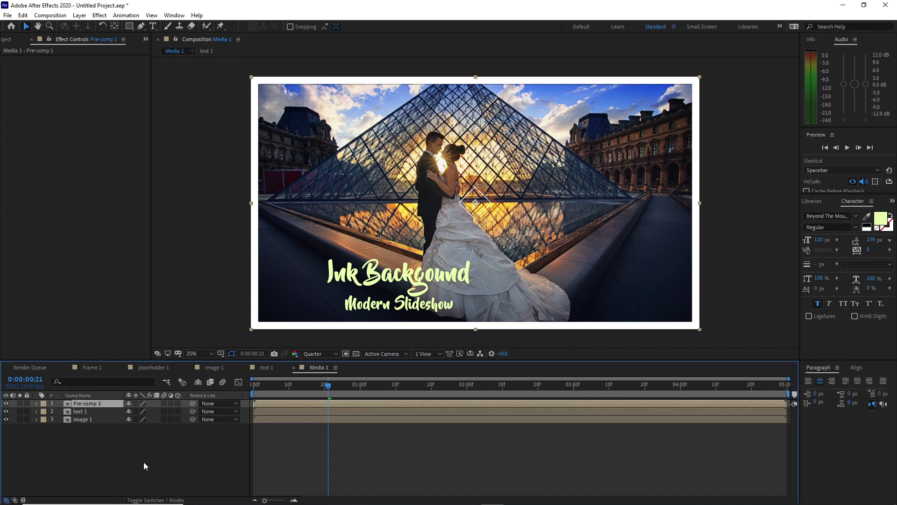
# Move the Pre-comp 1 squares to the lower-right corner of the frame, at position 3464, 1825
pyautogui.press('p')
pyautogui.moveTo(138, 411); pyautogui.dragTo(426, 430)
pyautogui.moveTo(135, 411); pyautogui.dragTo(225, 416)
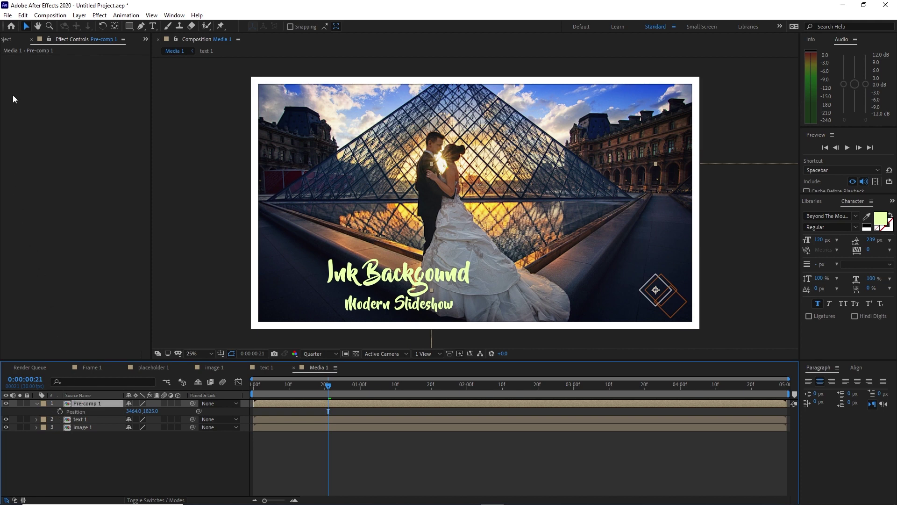
# Duplicate the Pre-comp 1 layer and move the copy to the upper-left corner of the frame, at position 160, 159
pyautogui.click(22, 15)
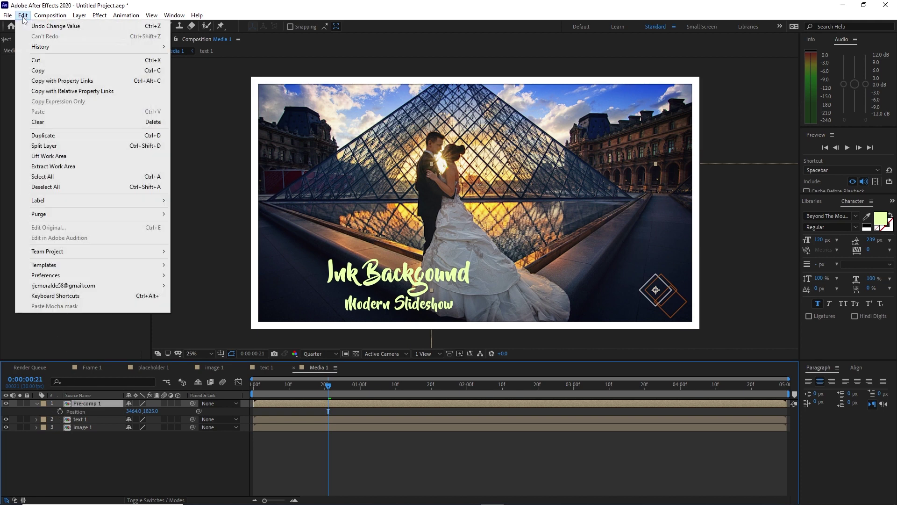
pyautogui.click(45, 137)
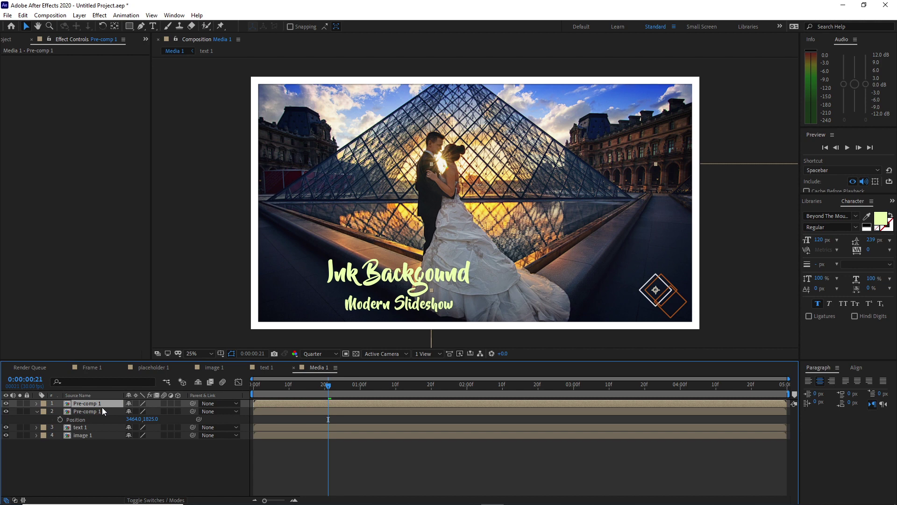
pyautogui.press('p')
pyautogui.moveTo(133, 411); pyautogui.dragTo(161, 439)
pyautogui.moveTo(132, 411); pyautogui.dragTo(139, 411)
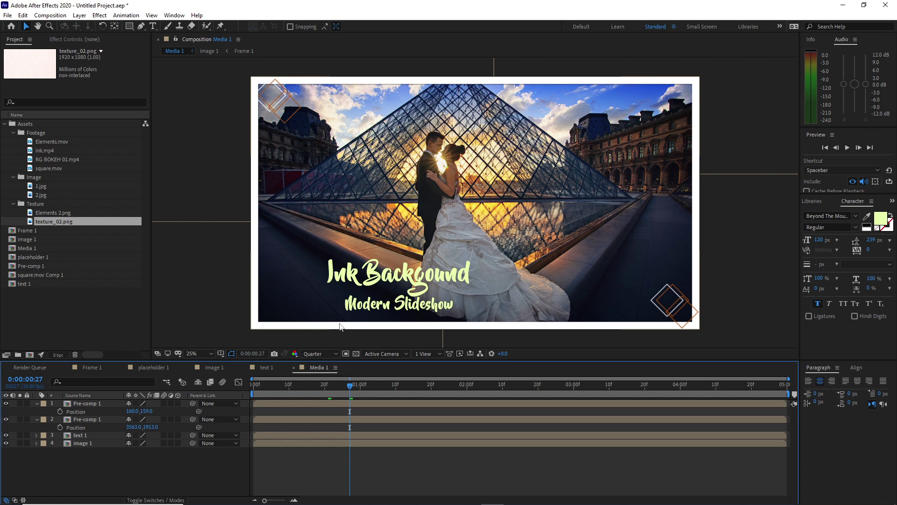
# Add texture_02.png beneath Shape Layer 1 in the Frame 1 composition and fit it to the composition size
pyautogui.click(93, 368)
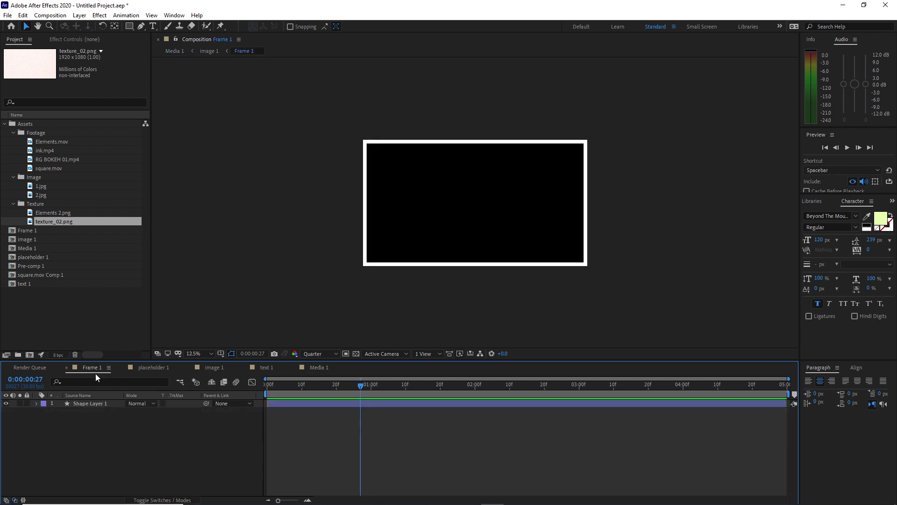
pyautogui.click(13, 204)
pyautogui.click(13, 204)
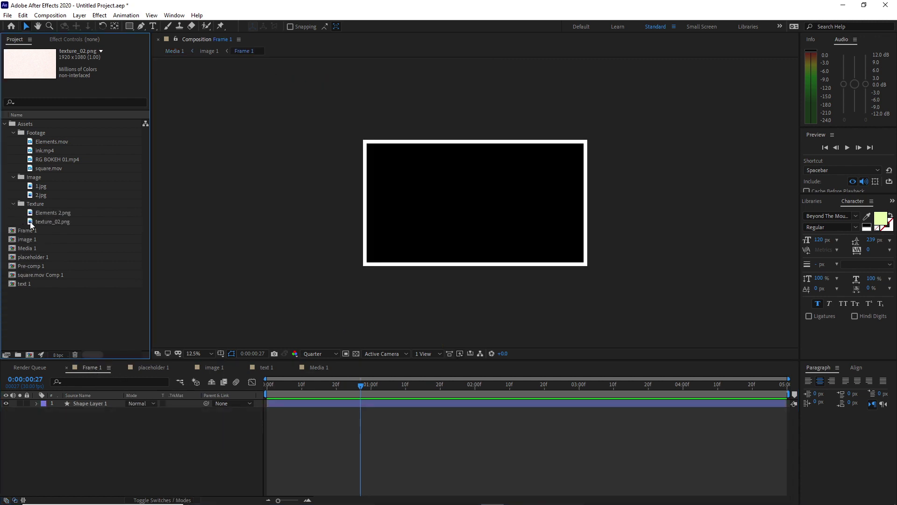
pyautogui.moveTo(49, 223); pyautogui.dragTo(84, 410)
pyautogui.rightClick(85, 410)
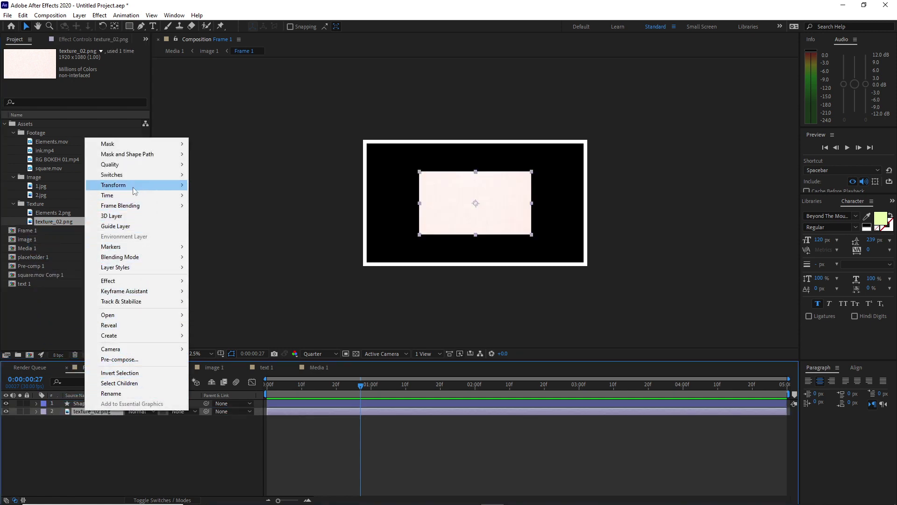
pyautogui.moveTo(133, 186)
pyautogui.click(215, 306)
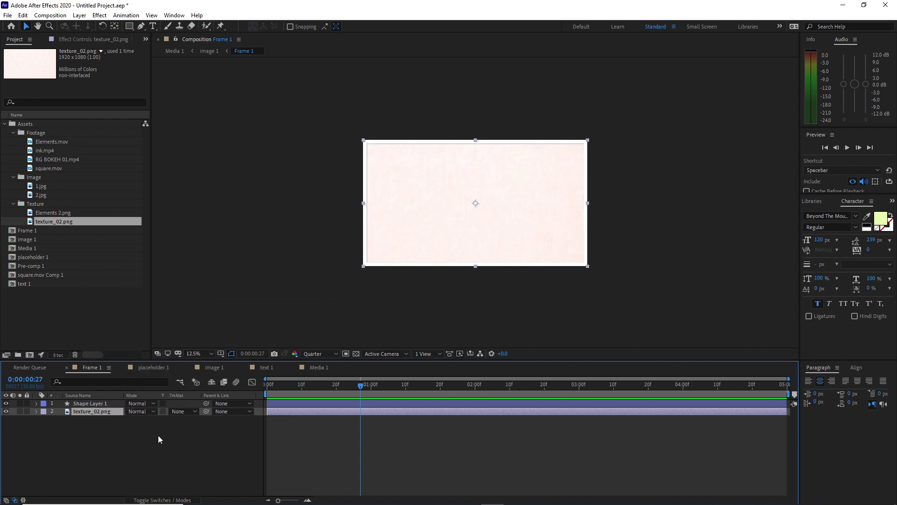
# Set the texture_02.png layer's track matte to Alpha Matte "Shape Layer 1"
pyautogui.click(186, 412)
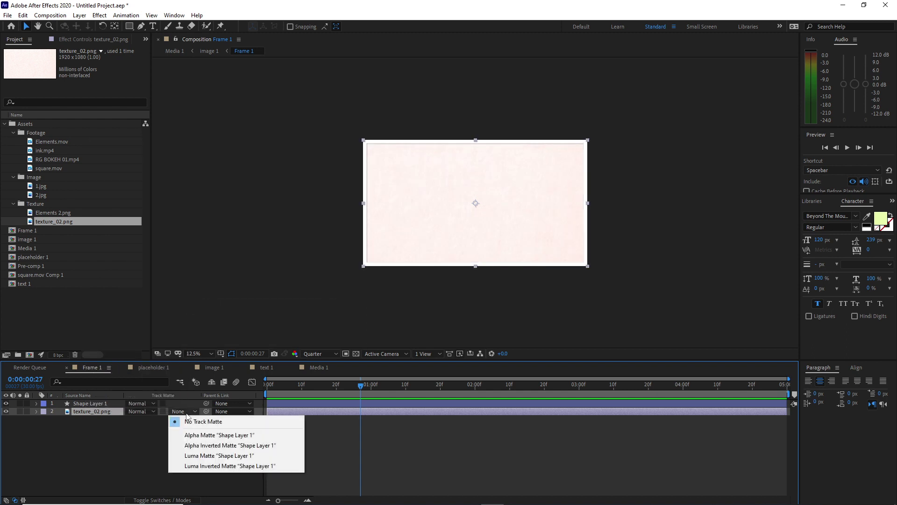
pyautogui.click(194, 435)
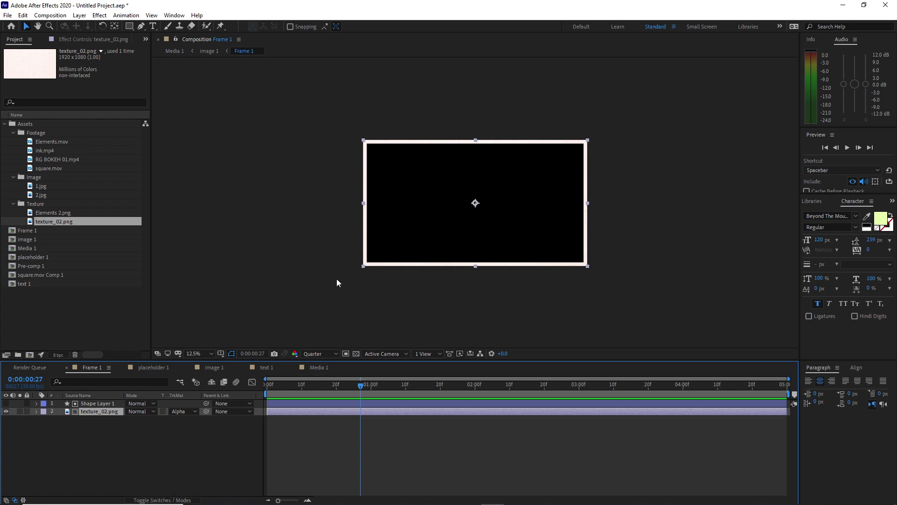
pyautogui.press('.')
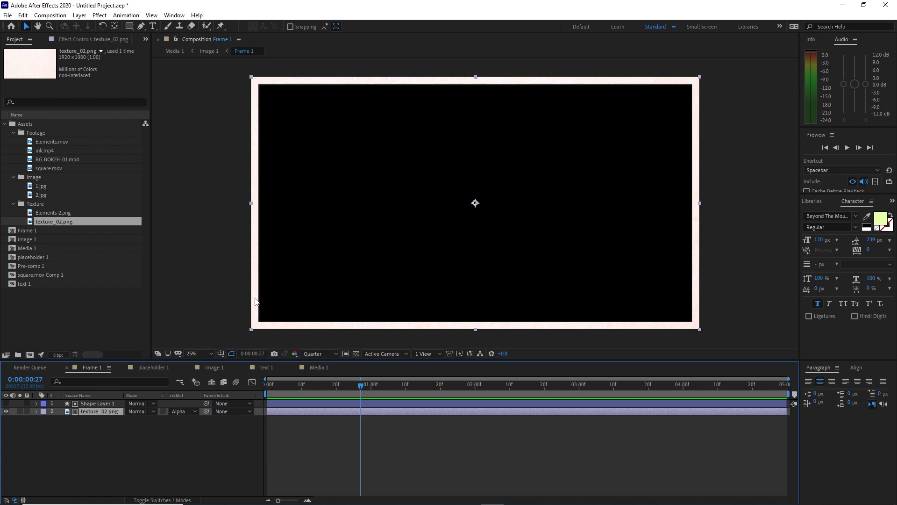
# Add Elements 2.png as the uppermost layer of the Media 1 composition and fit it to the composition size
pyautogui.click(320, 370)
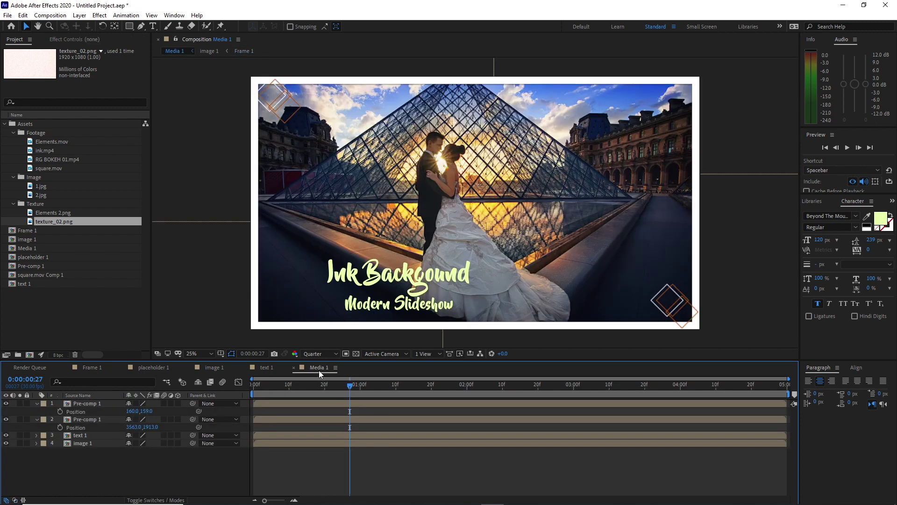
pyautogui.click(12, 178)
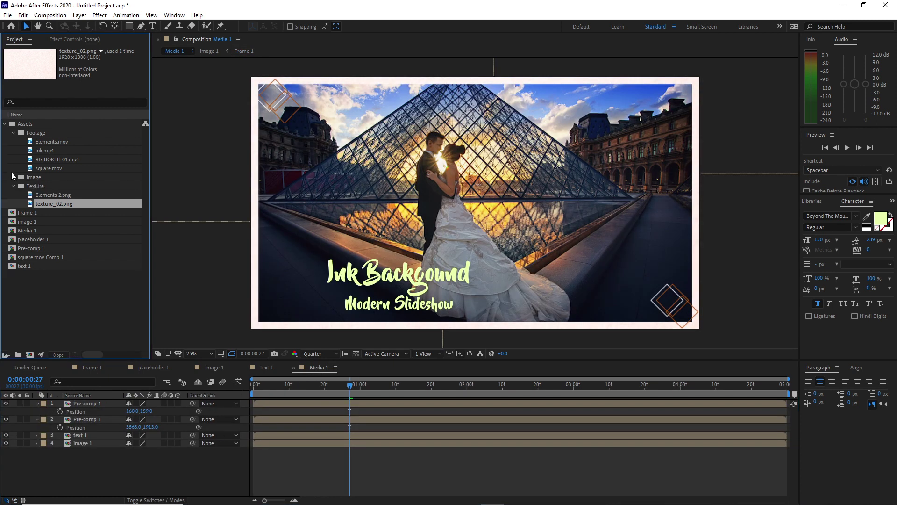
pyautogui.click(13, 133)
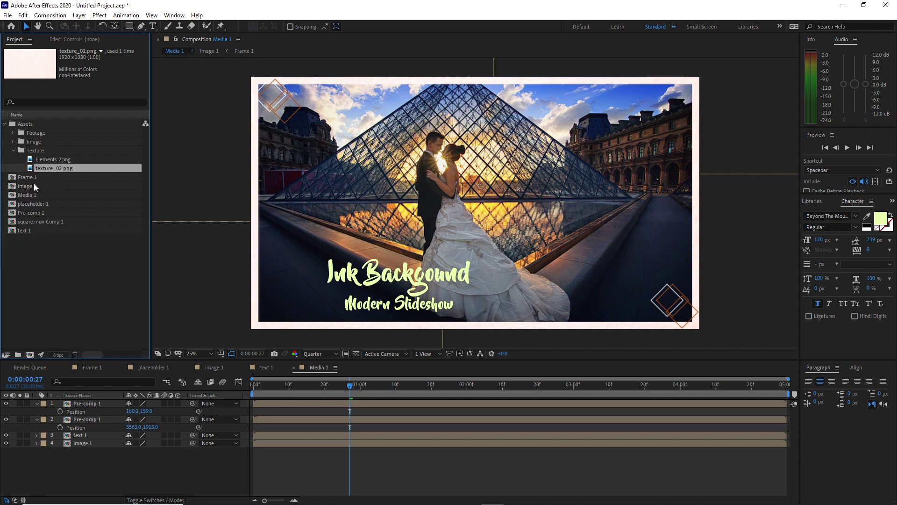
pyautogui.moveTo(41, 163); pyautogui.dragTo(69, 403)
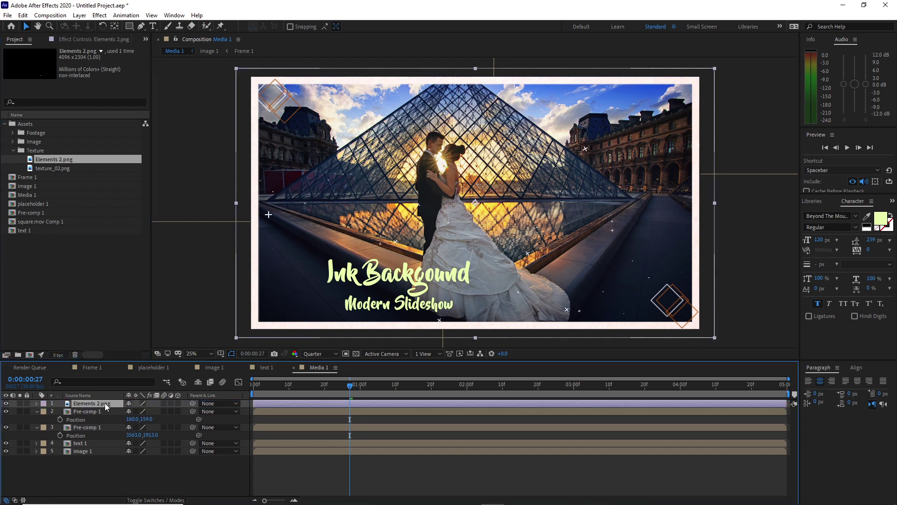
pyautogui.rightClick(105, 403)
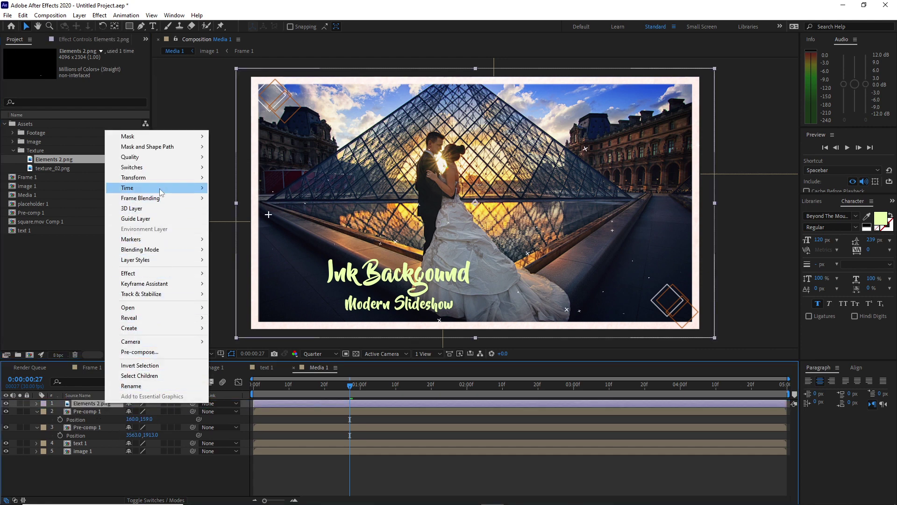
pyautogui.moveTo(159, 180)
pyautogui.click(241, 302)
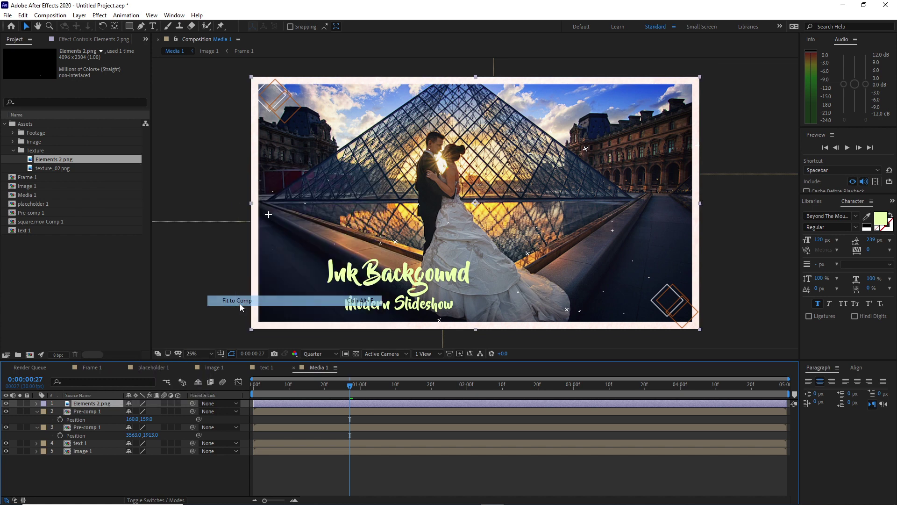
# Pre-compose the Elements 2.png layer as Elements 2.png Comp 1, moving all attributes into the new composition
pyautogui.rightClick(102, 405)
pyautogui.click(129, 352)
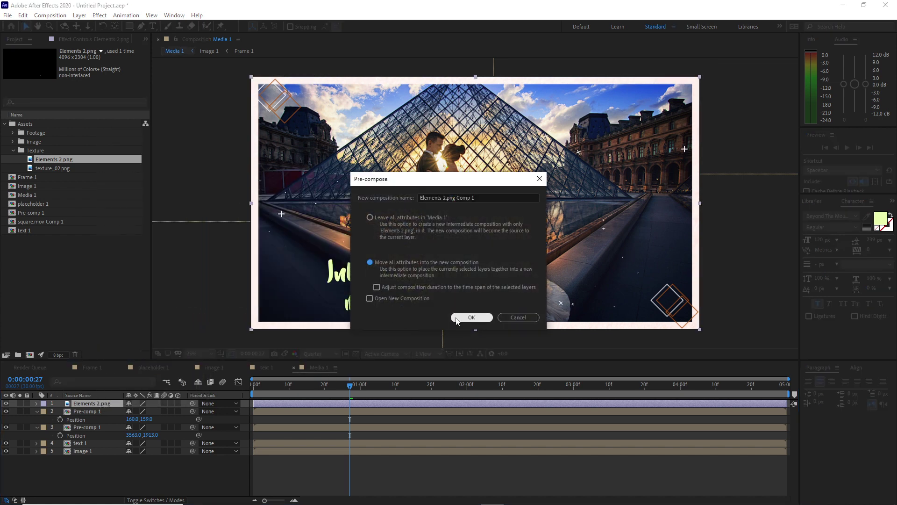
pyautogui.click(472, 318)
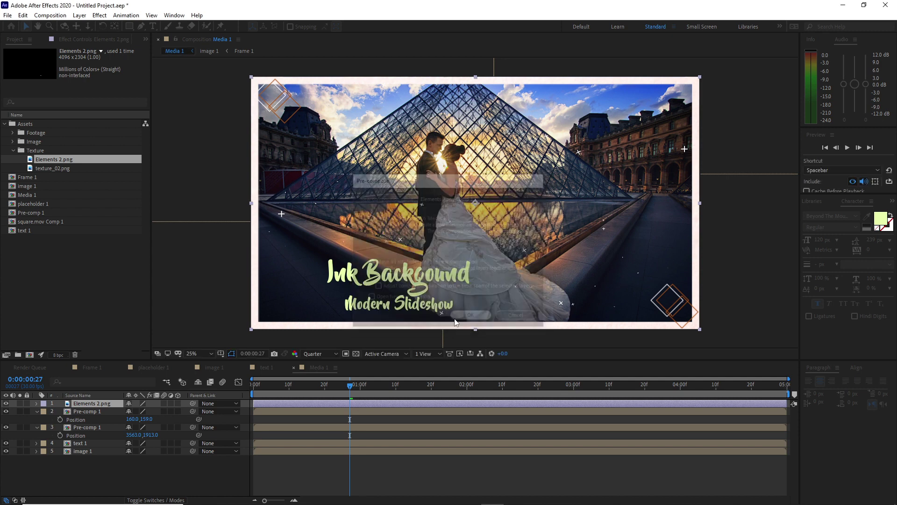
# Turn on 3D and motion blur for all five layers of Media 1, with motion blur enabled for the composition
pyautogui.click(278, 469)
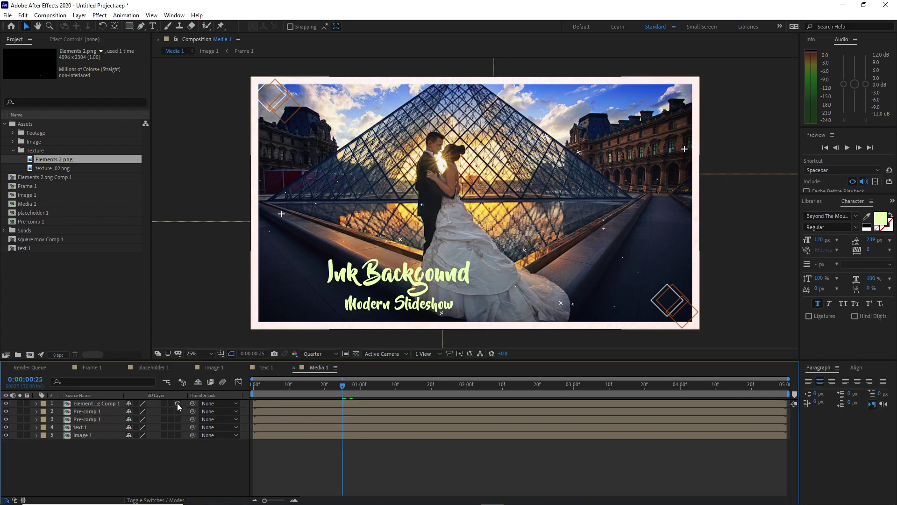
pyautogui.click(173, 434)
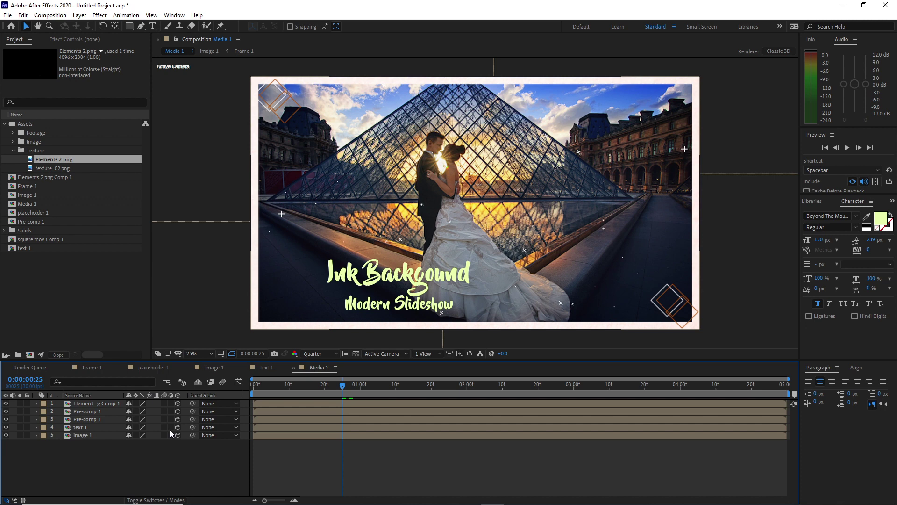
pyautogui.click(164, 403)
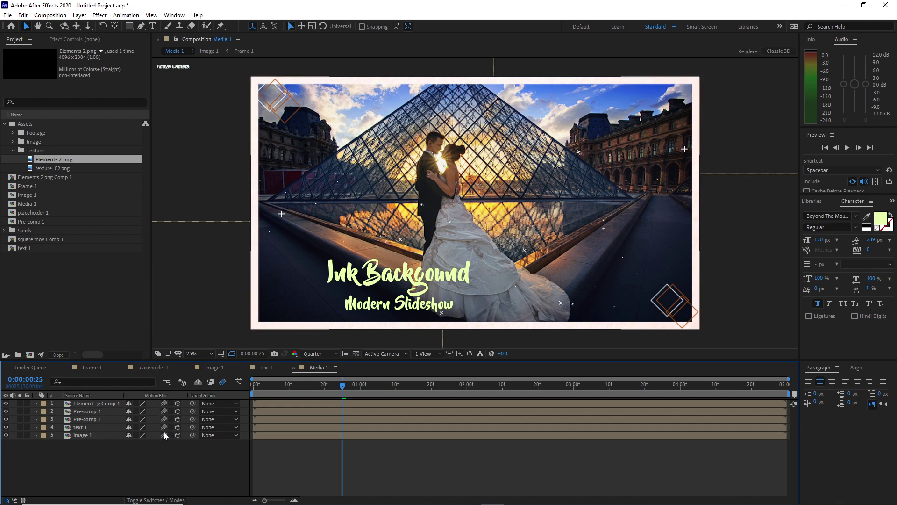
# Create a two-node camera named Camera 1 with the 35mm preset
pyautogui.click(79, 15)
pyautogui.moveTo(86, 29)
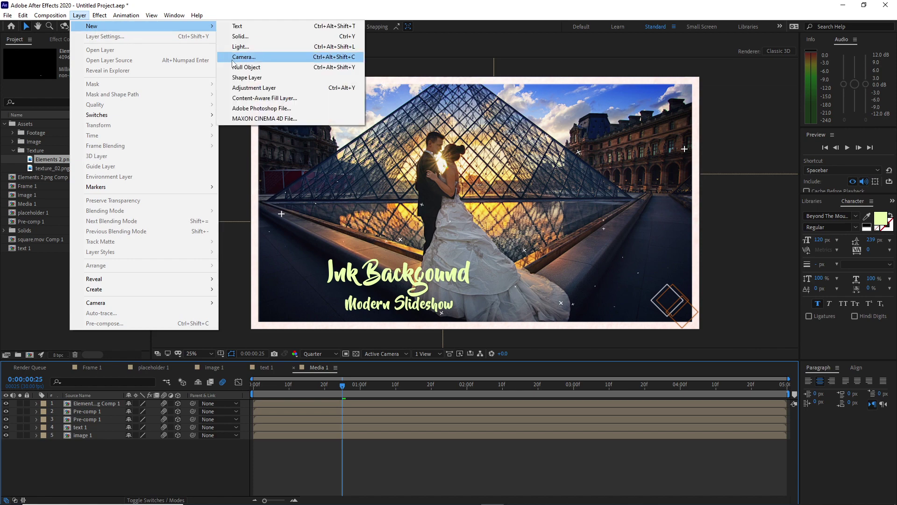
pyautogui.click(253, 54)
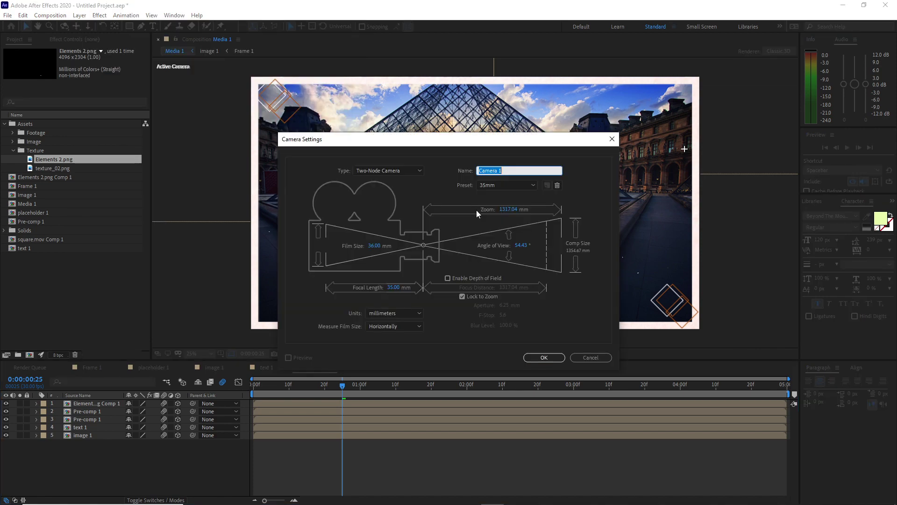
pyautogui.click(527, 360)
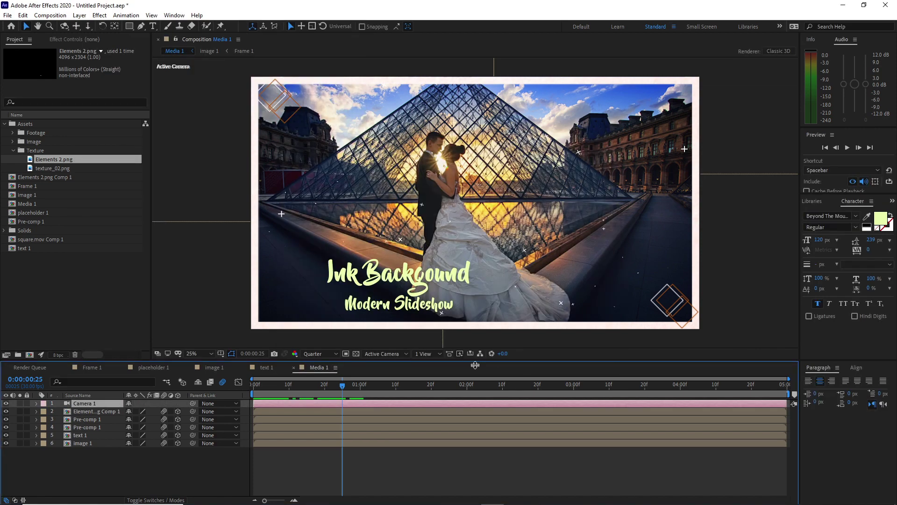
# Add a null object, make it a 3D layer, and parent Camera 1 to it
pyautogui.click(75, 16)
pyautogui.moveTo(211, 26)
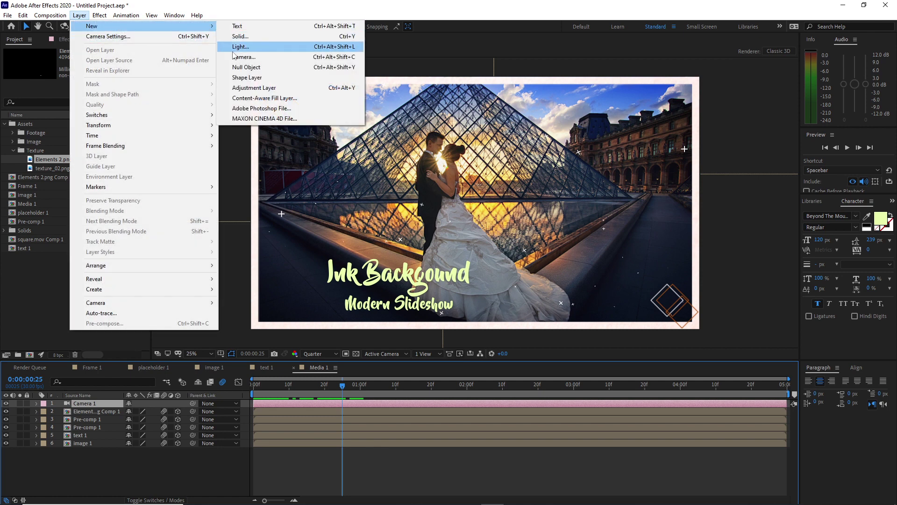
pyautogui.click(243, 67)
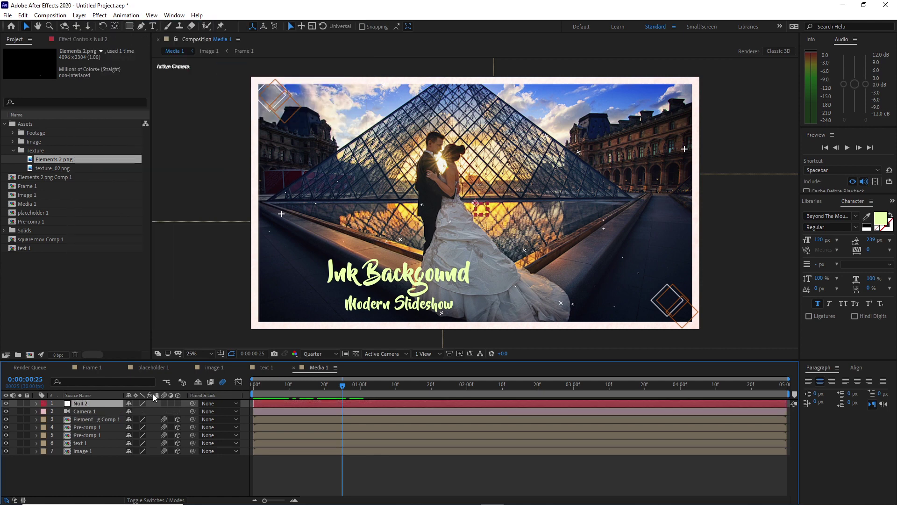
pyautogui.click(178, 402)
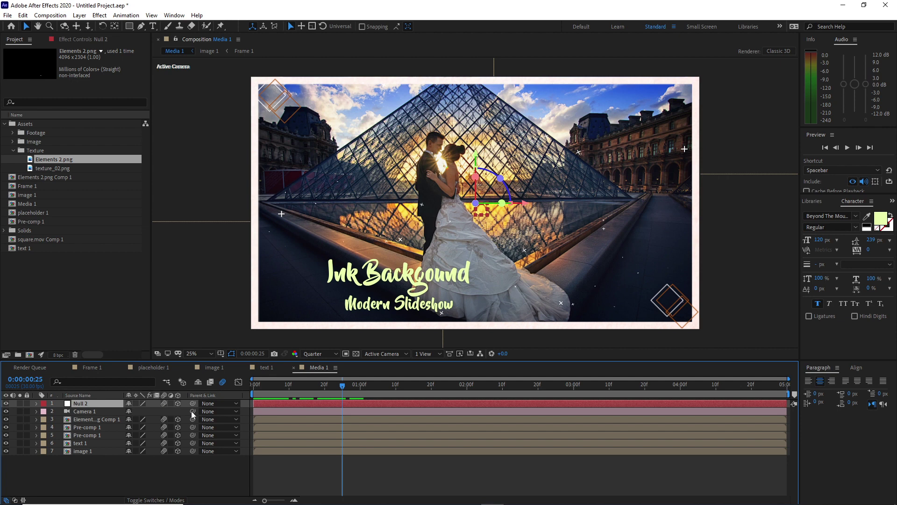
pyautogui.moveTo(191, 411); pyautogui.dragTo(98, 404)
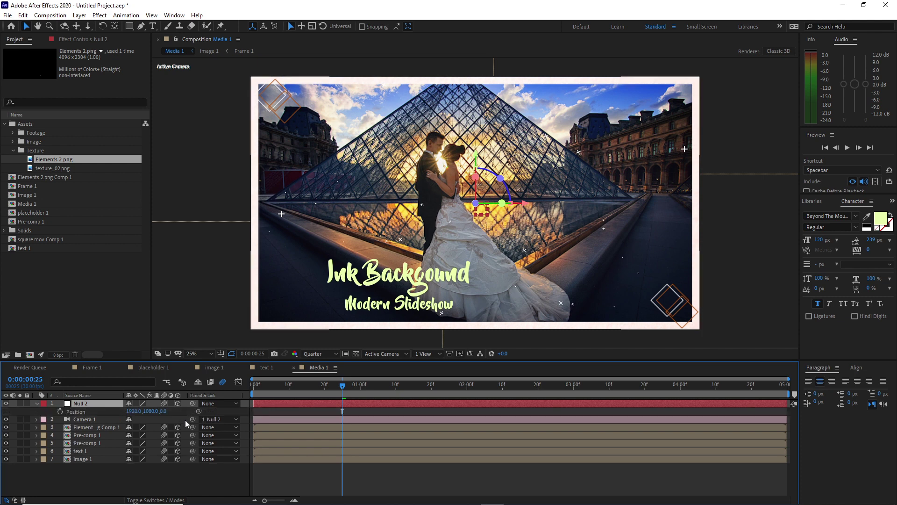
# Enable Position and Z Rotation keyframing on the camera's null and place both keyframes at 0:00:01:00
pyautogui.hotkey('shift', 'r')
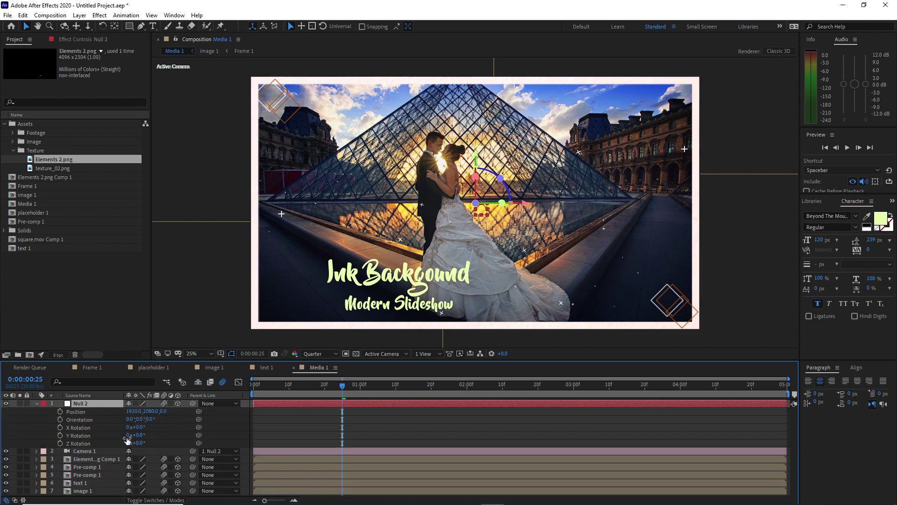
pyautogui.click(59, 443)
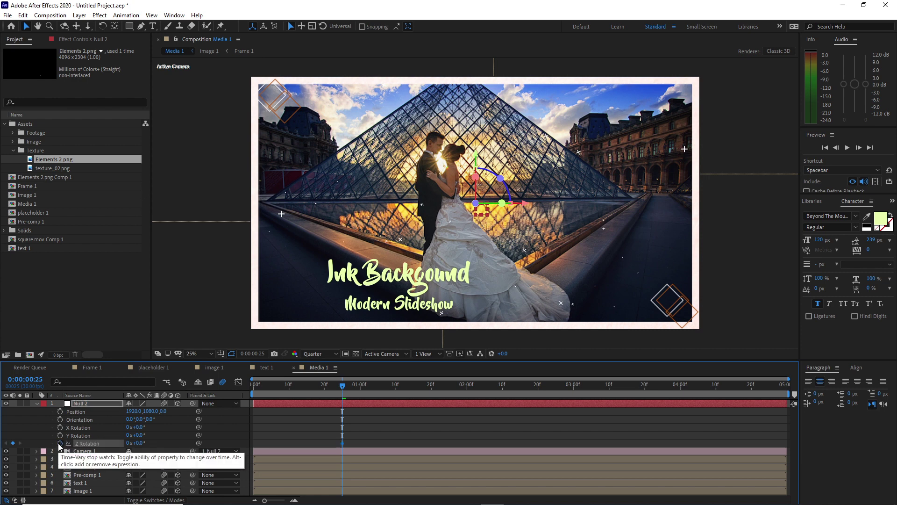
pyautogui.click(60, 412)
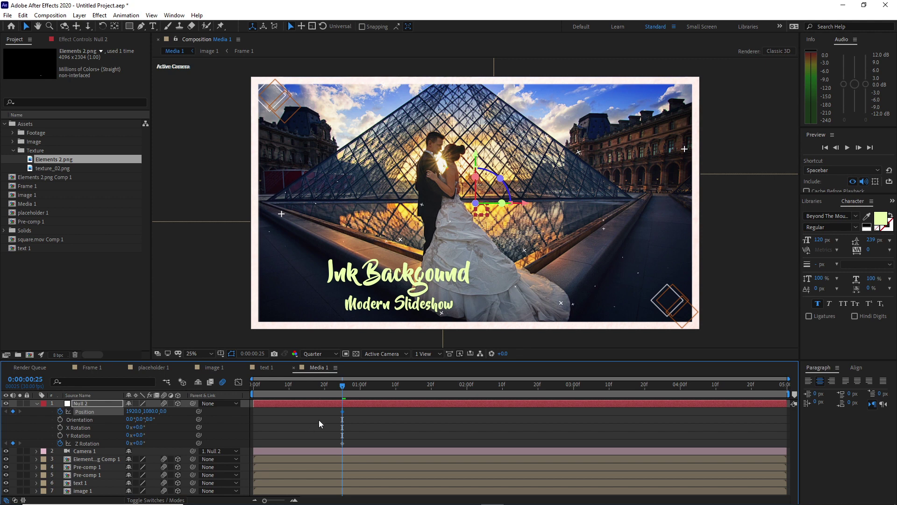
pyautogui.moveTo(341, 390); pyautogui.dragTo(348, 447)
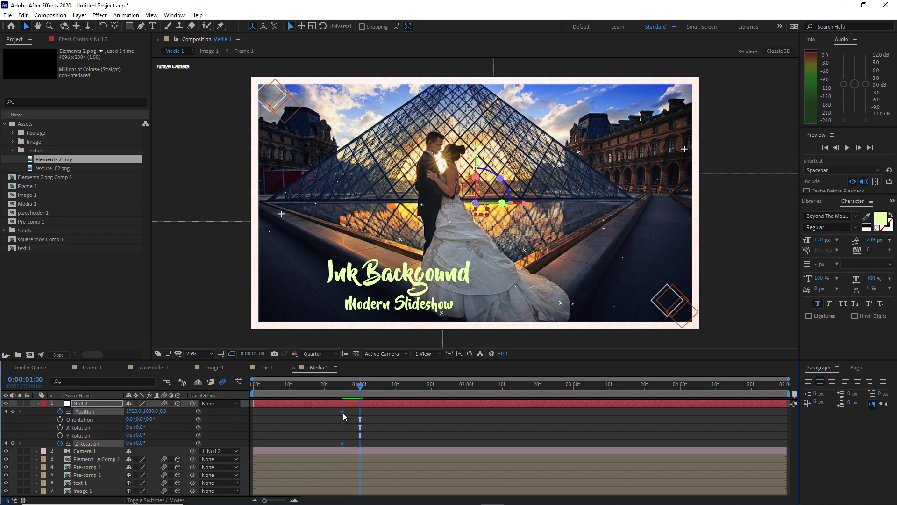
pyautogui.moveTo(344, 413); pyautogui.dragTo(241, 387)
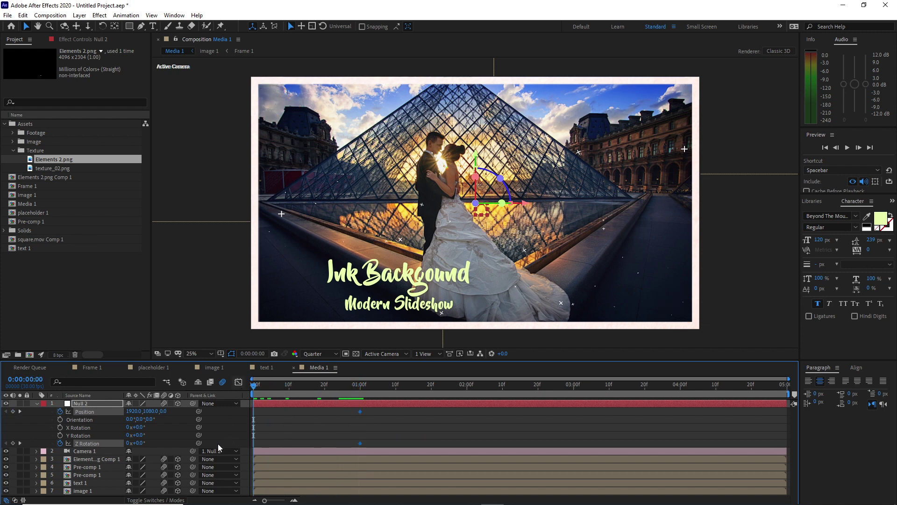
# Set the null's Z position to 1141 and its Z Rotation to 9° at 0:00:00:00
pyautogui.click(163, 411)
pyautogui.write('1')
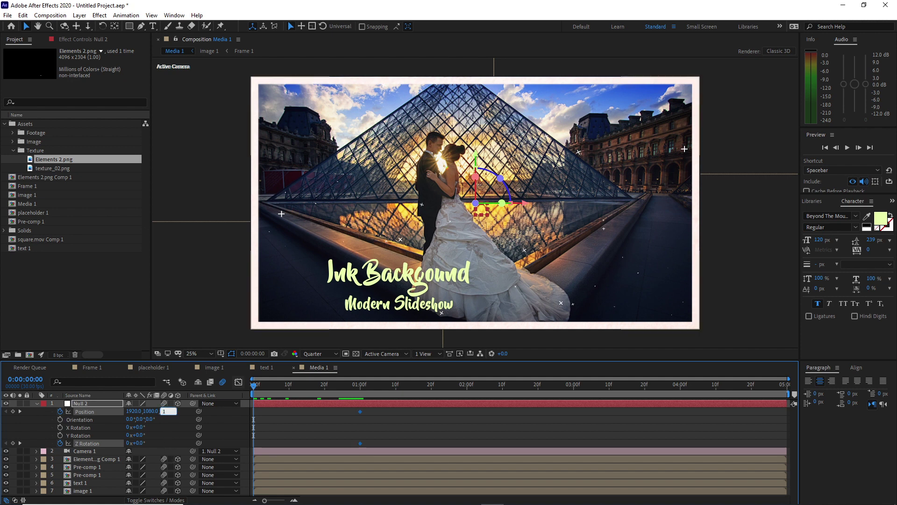
pyautogui.write('141')
pyautogui.click(142, 443)
pyautogui.write('9')
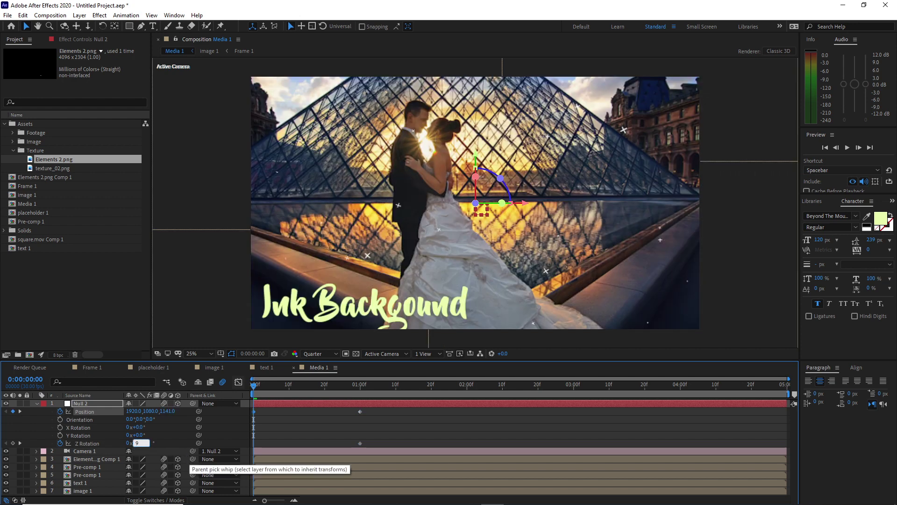
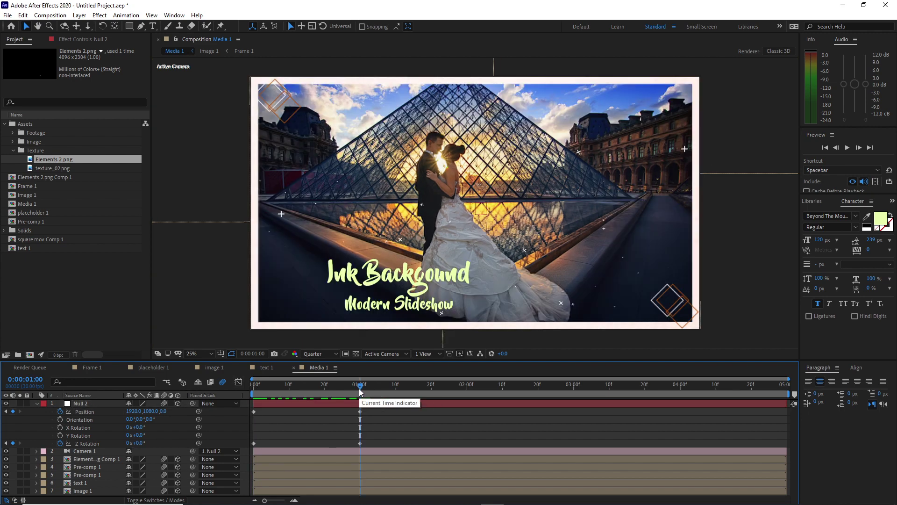
# Add Position and Z Rotation hold-value keyframes to the null at 0:00:03:00
pyautogui.moveTo(360, 397); pyautogui.dragTo(575, 389)
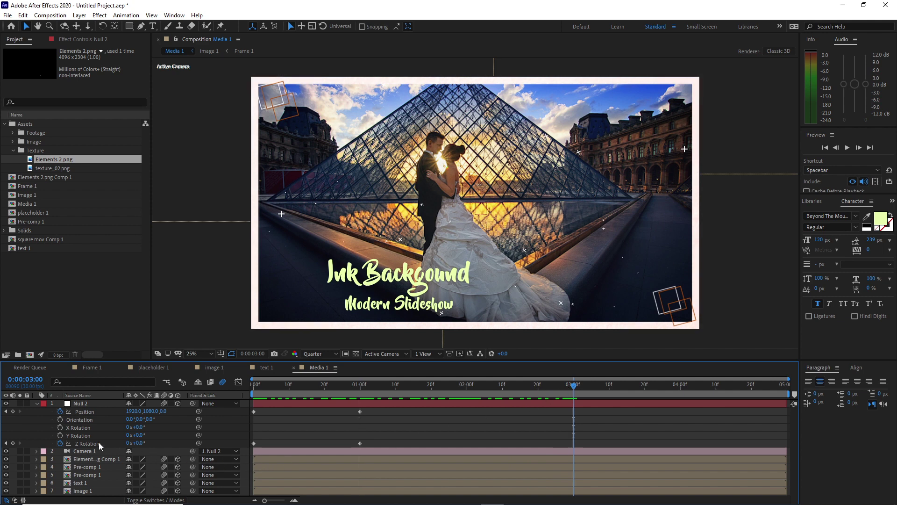
pyautogui.click(13, 411)
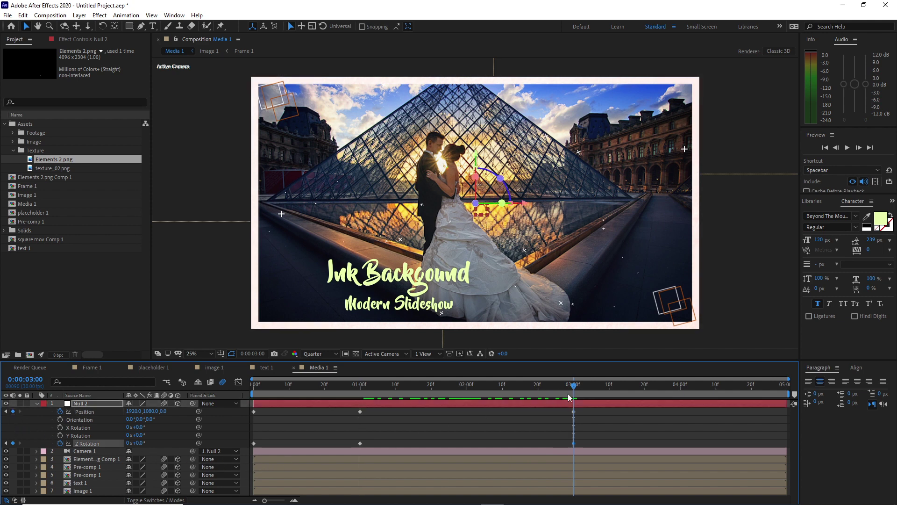
# At 0:00:03:20, set the null's Z Rotation to 9° and its Y position to 3700
pyautogui.moveTo(574, 389); pyautogui.dragTo(646, 389)
pyautogui.press('F2')
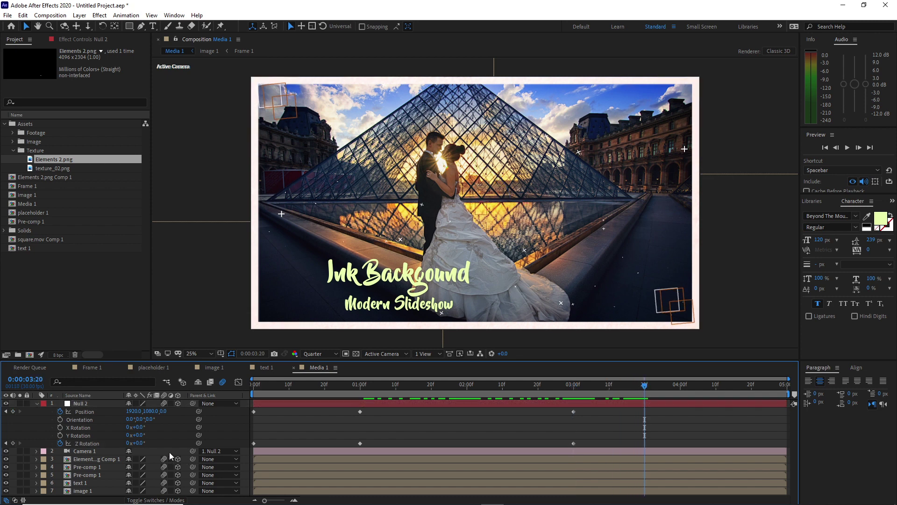
pyautogui.click(137, 443)
pyautogui.write('9')
pyautogui.press('Tab')
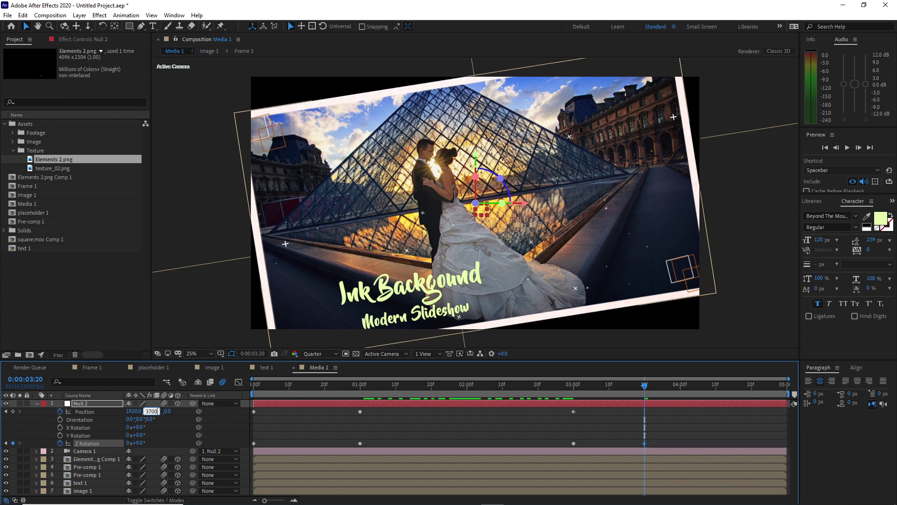
pyautogui.write('3700')
pyautogui.press('Return')
# Add another null object as a 3D layer with motion blur enabled, and parent Null 2 to it
pyautogui.click(79, 15)
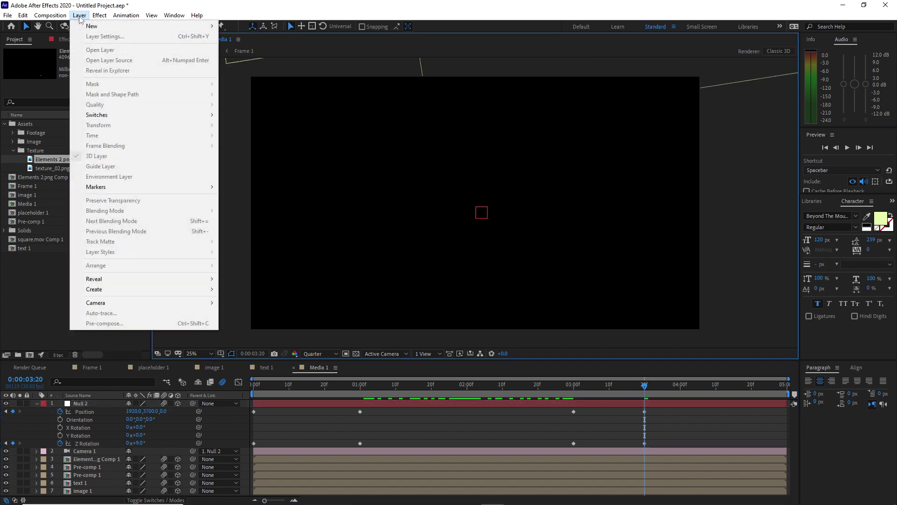
pyautogui.moveTo(140, 26)
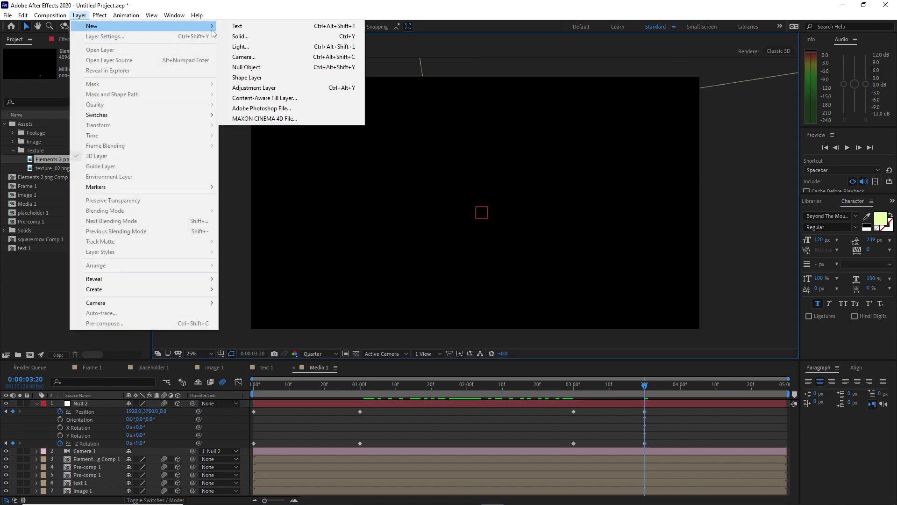
pyautogui.click(243, 68)
pyautogui.click(178, 402)
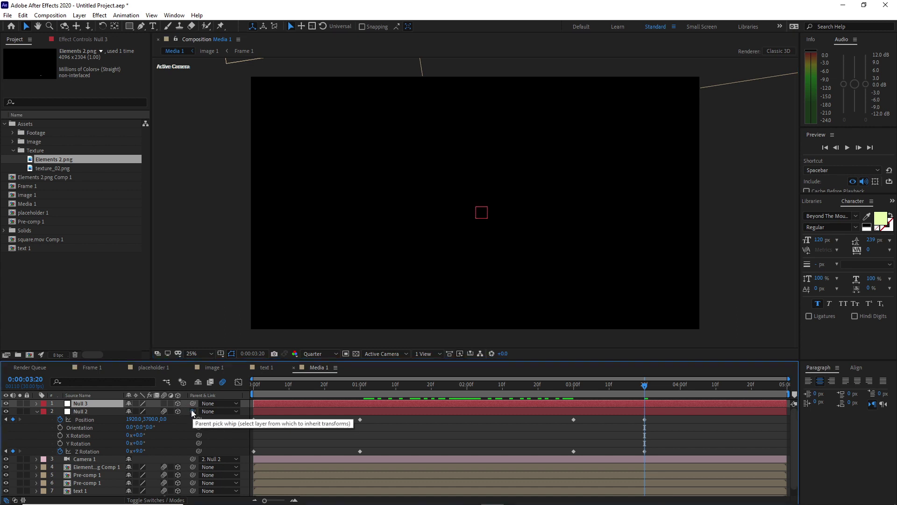
pyautogui.moveTo(192, 410); pyautogui.dragTo(95, 401)
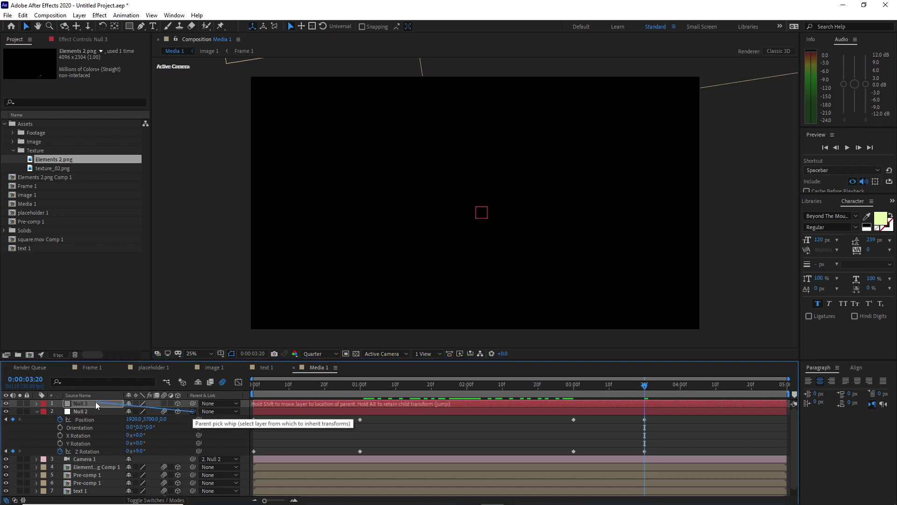
pyautogui.moveTo(95, 402); pyautogui.dragTo(95, 402)
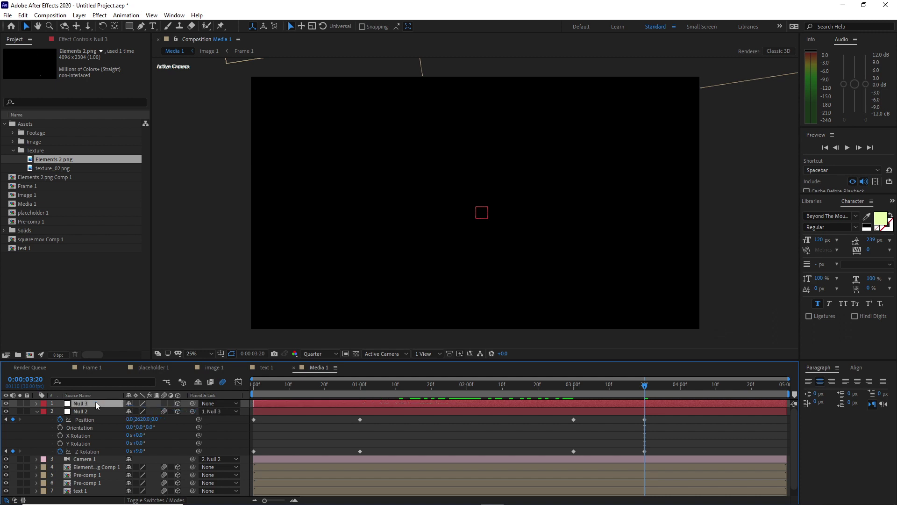
pyautogui.click(164, 404)
# Keyframe the new null's Position at 0:00:00:00, and pull its Z position back to a negative value at 0:00:03:00
pyautogui.press('p')
pyautogui.moveTo(288, 387); pyautogui.dragTo(242, 394)
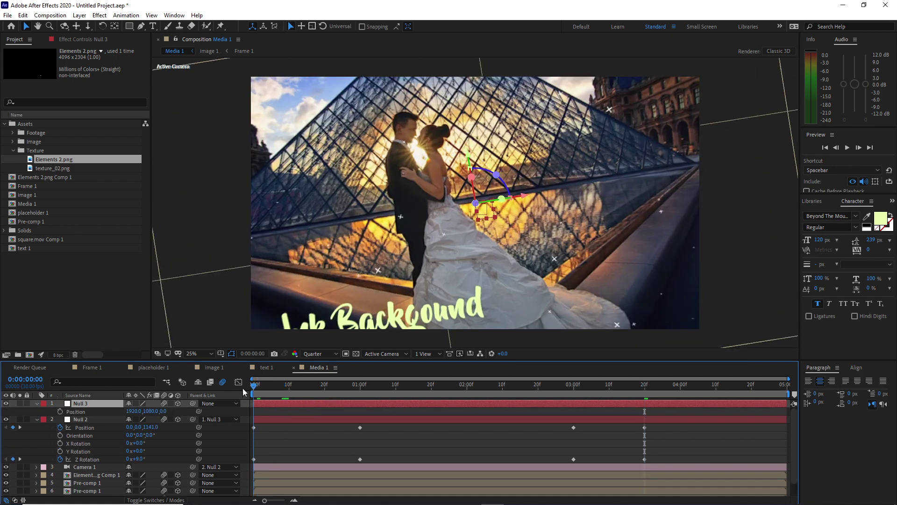
pyautogui.click(60, 412)
pyautogui.click(573, 385)
pyautogui.moveTo(163, 411); pyautogui.dragTo(167, 421)
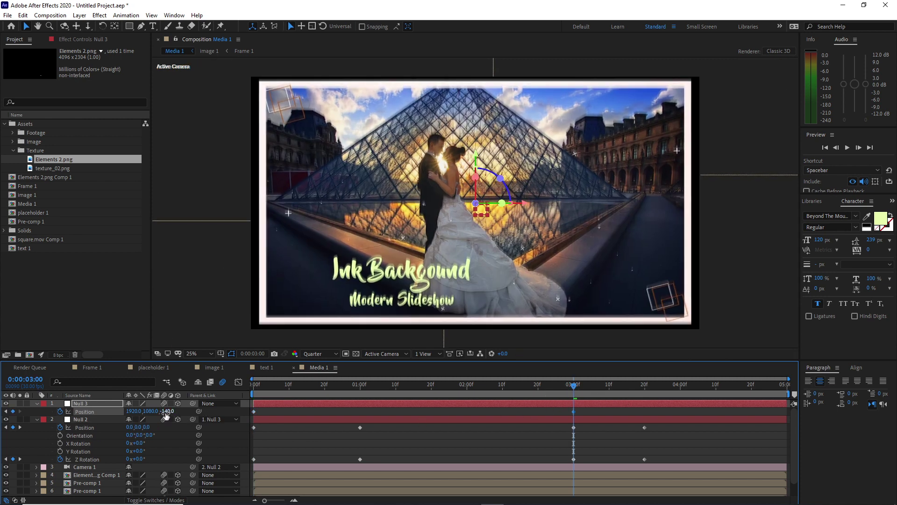
pyautogui.click(168, 411)
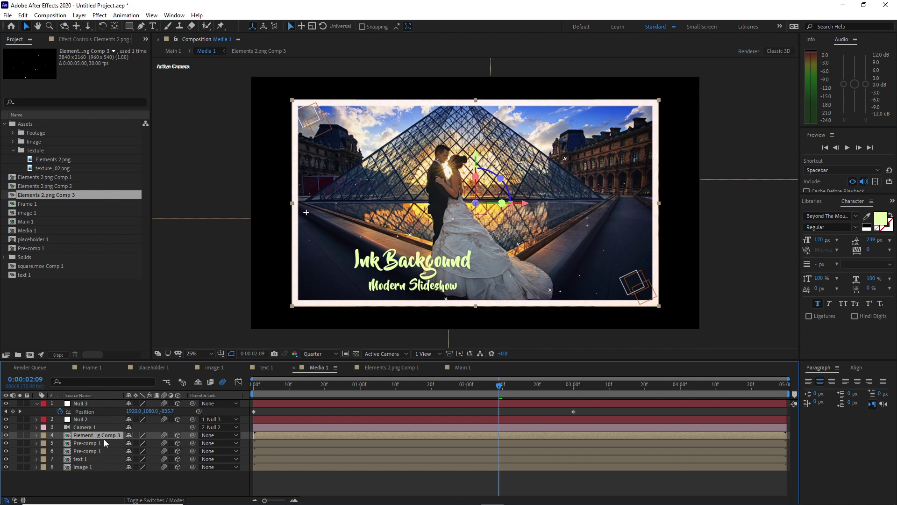
# Scale the Elements 2.png Comp 3 layer to 145%
pyautogui.press('s')
pyautogui.moveTo(189, 453); pyautogui.dragTo(165, 451)
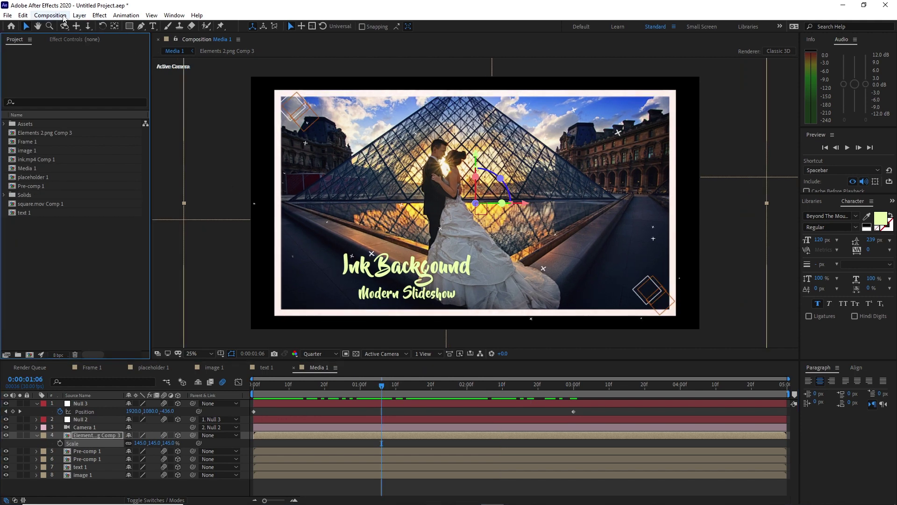
# Create a 3840 x 2160, 30 fps, five-second composition named main 1 and add Media 1 to it
pyautogui.click(63, 15)
pyautogui.click(56, 24)
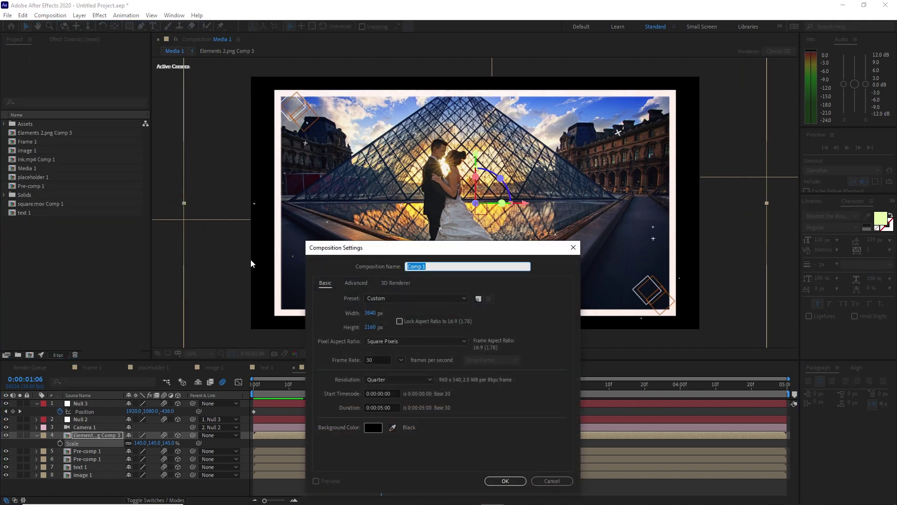
pyautogui.write('main 1')
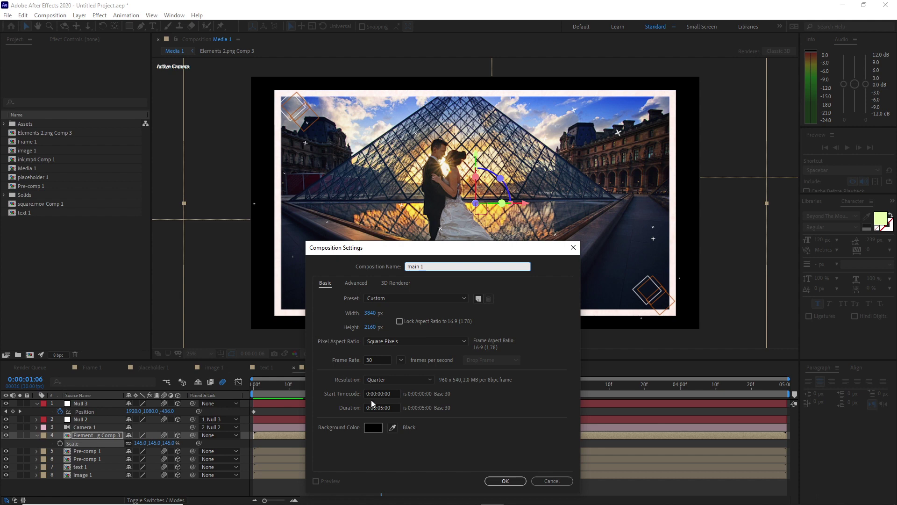
pyautogui.click(498, 484)
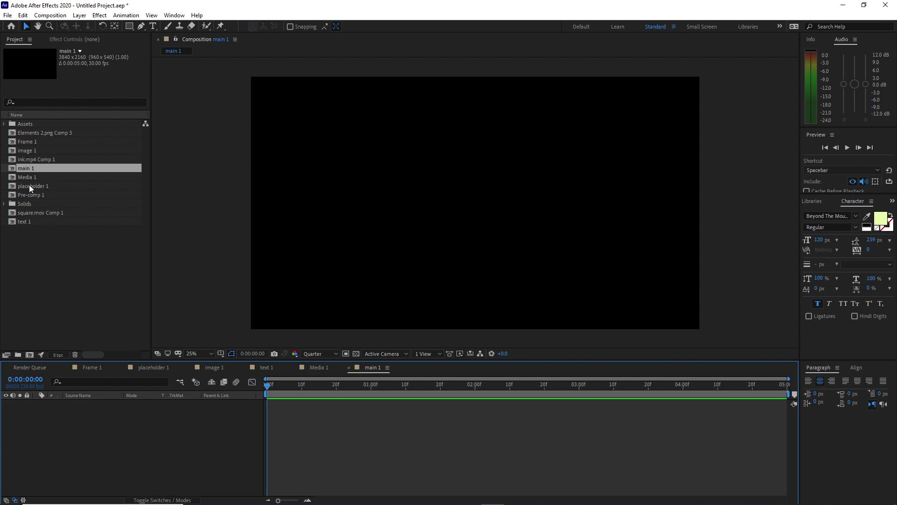
pyautogui.moveTo(26, 177); pyautogui.dragTo(47, 435)
pyautogui.moveTo(268, 385); pyautogui.dragTo(420, 397)
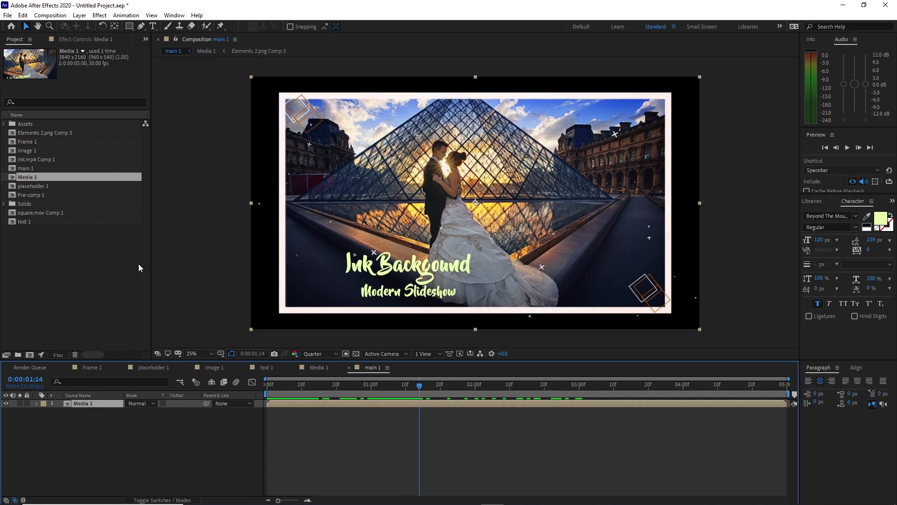
# Place the ink.mp4 footage from the Footage folder beneath the Media 1 layer in main 1
pyautogui.click(4, 124)
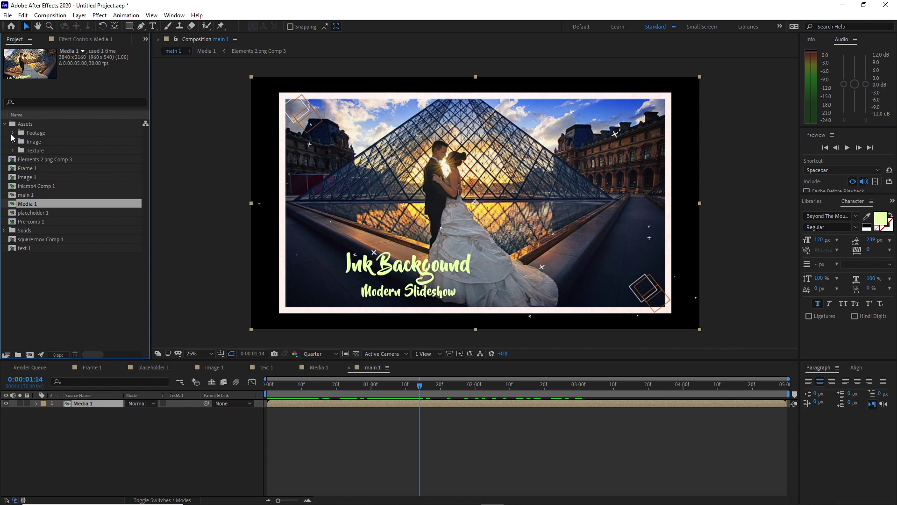
pyautogui.click(13, 134)
pyautogui.click(48, 153)
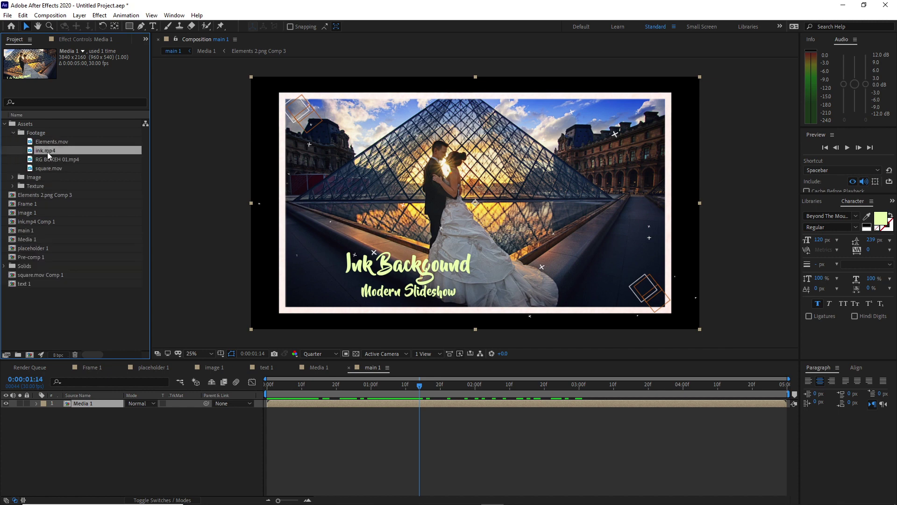
pyautogui.moveTo(48, 155); pyautogui.dragTo(69, 410)
# Pre-compose the ink.mp4 layer as ink.mp4 Comp 2, moving all attributes into the new composition
pyautogui.rightClick(98, 415)
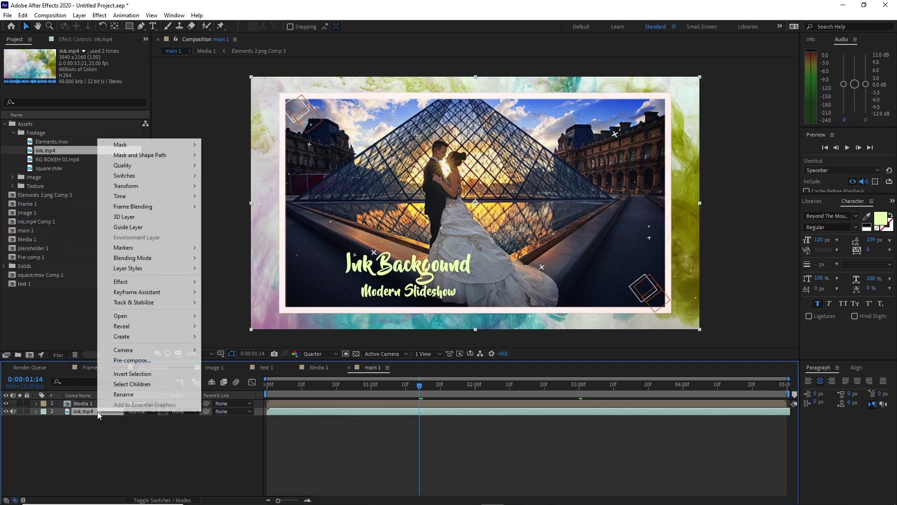
pyautogui.click(132, 360)
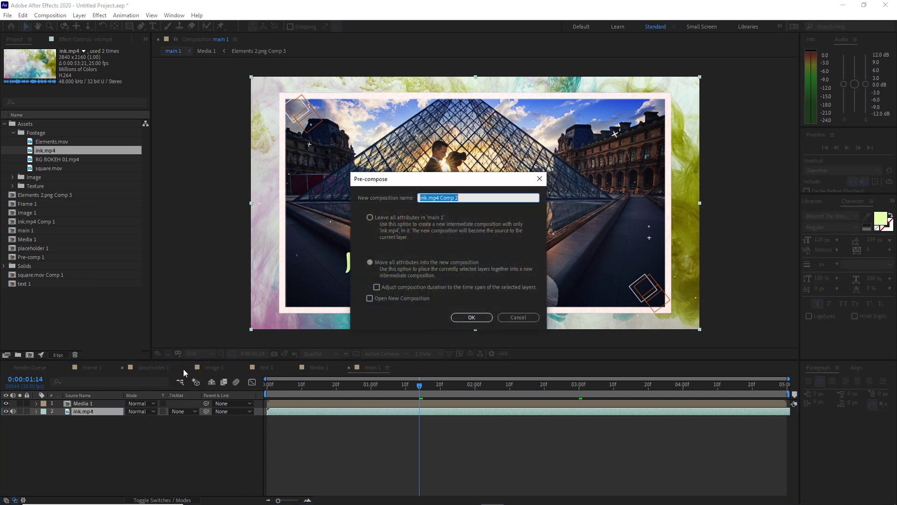
pyautogui.click(371, 263)
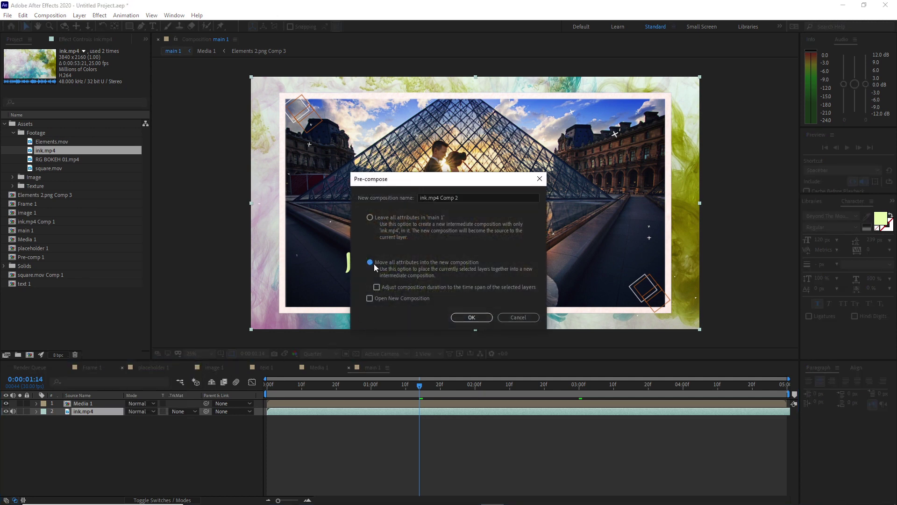
pyautogui.click(471, 317)
# Make Media 1 and ink.mp4 Comp 2 3D layers, and move the ink layer back along Z using the Top view
pyautogui.click(164, 500)
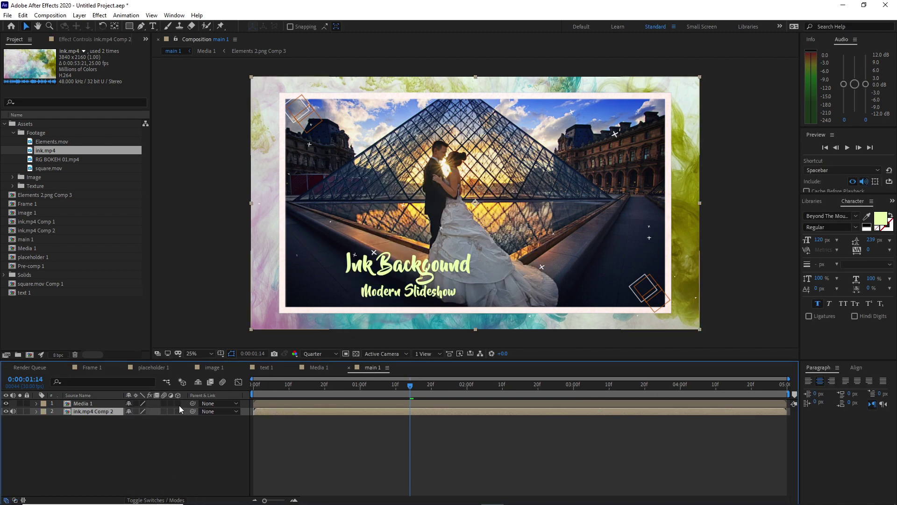
pyautogui.moveTo(178, 404); pyautogui.dragTo(177, 413)
pyautogui.click(377, 355)
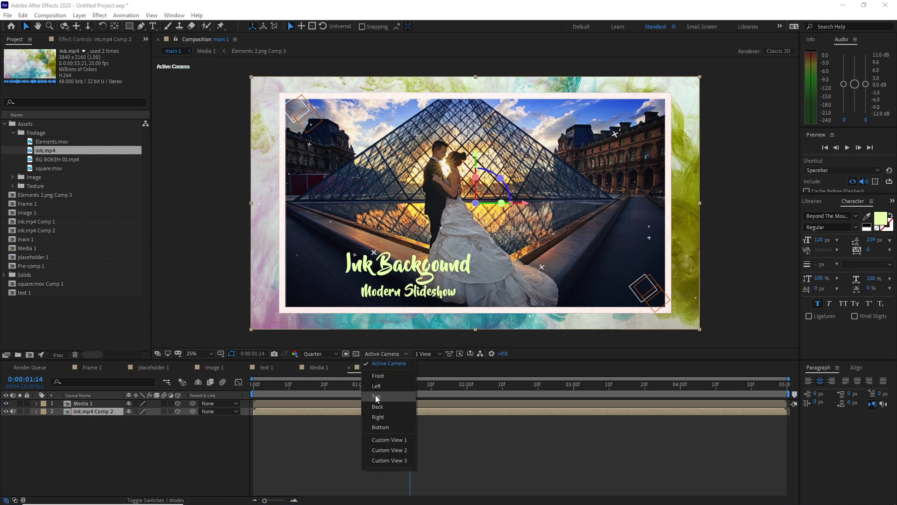
pyautogui.click(376, 396)
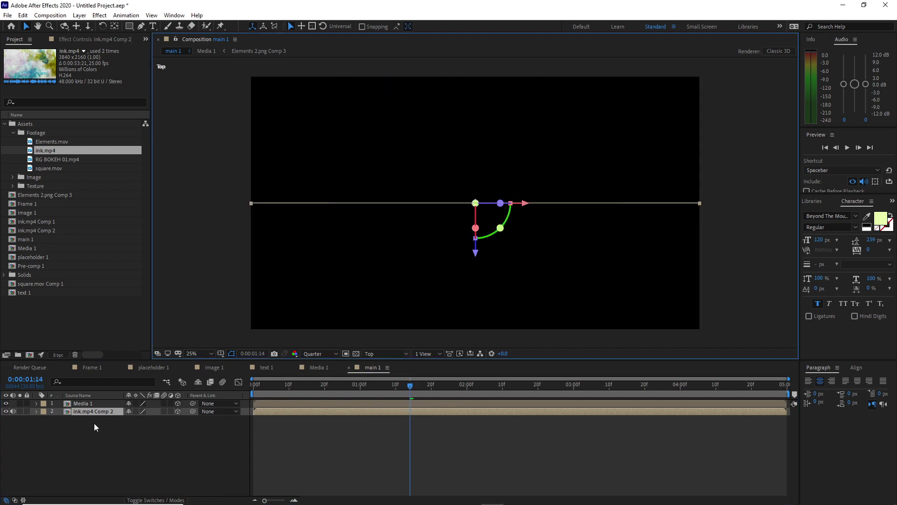
pyautogui.moveTo(478, 257); pyautogui.dragTo(478, 186)
pyautogui.click(388, 357)
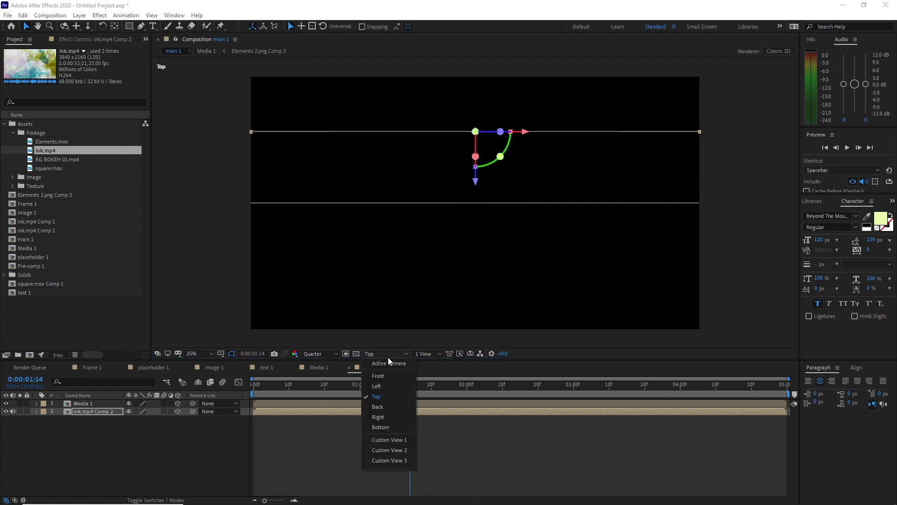
pyautogui.click(386, 363)
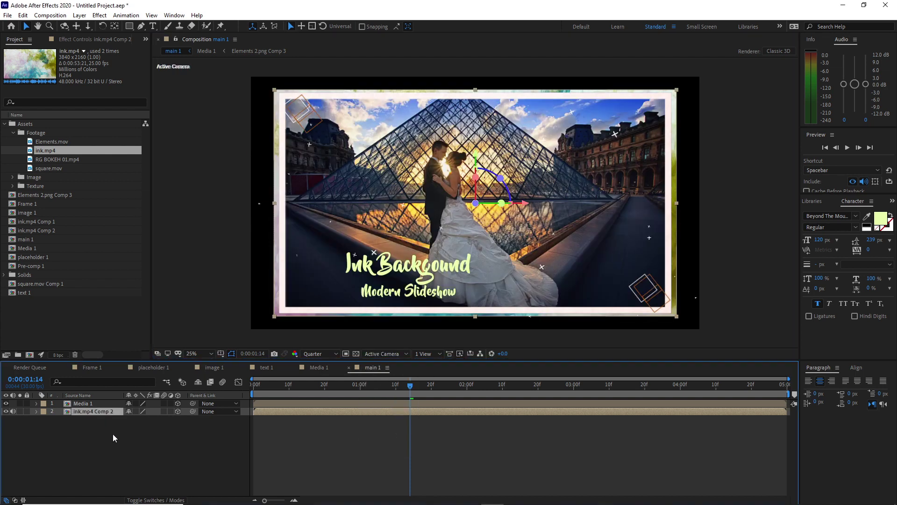
# Scale the ink.mp4 Comp 2 layer to 116% so it fills the frame, and preview the composition
pyautogui.press('s')
pyautogui.moveTo(140, 420); pyautogui.dragTo(159, 425)
pyautogui.press('space')
pyautogui.click(175, 458)
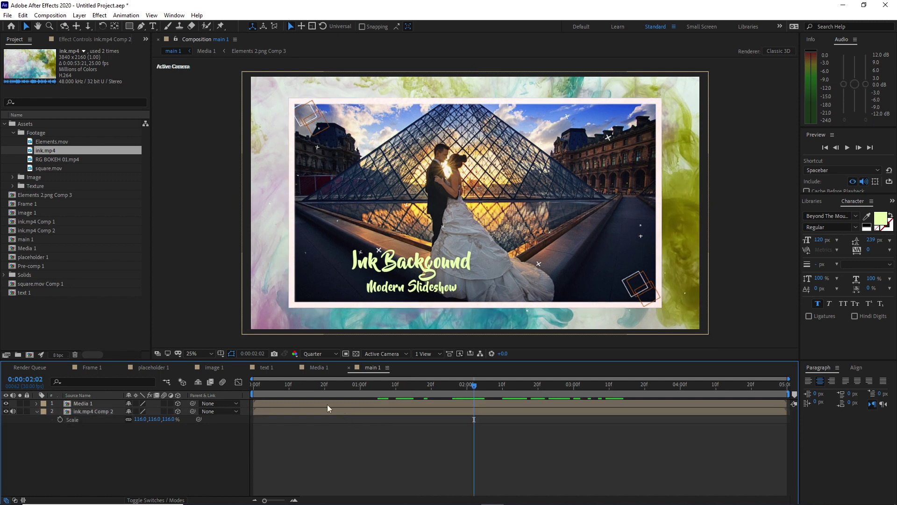
# Create a project folder named Scene 1 and move all the loose compositions into it
pyautogui.click(13, 133)
pyautogui.click(5, 124)
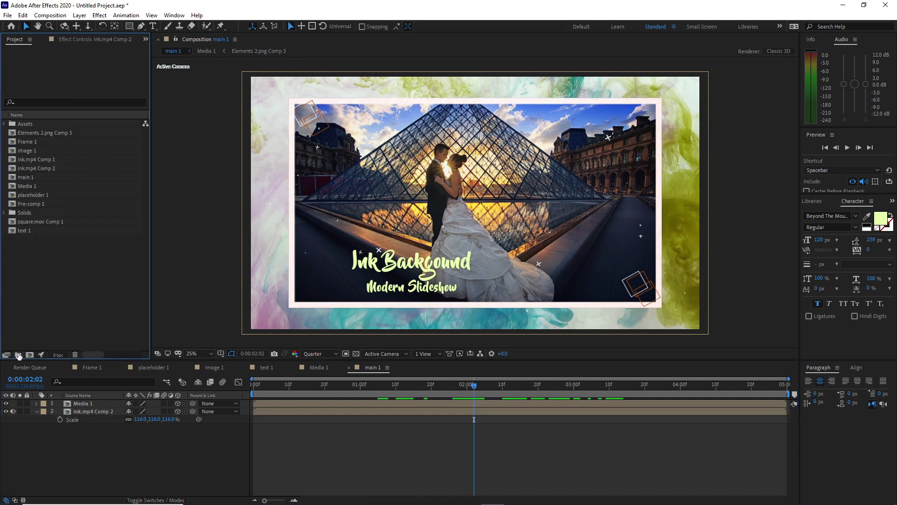
pyautogui.click(17, 354)
pyautogui.write('Scene 1')
pyautogui.press('Return')
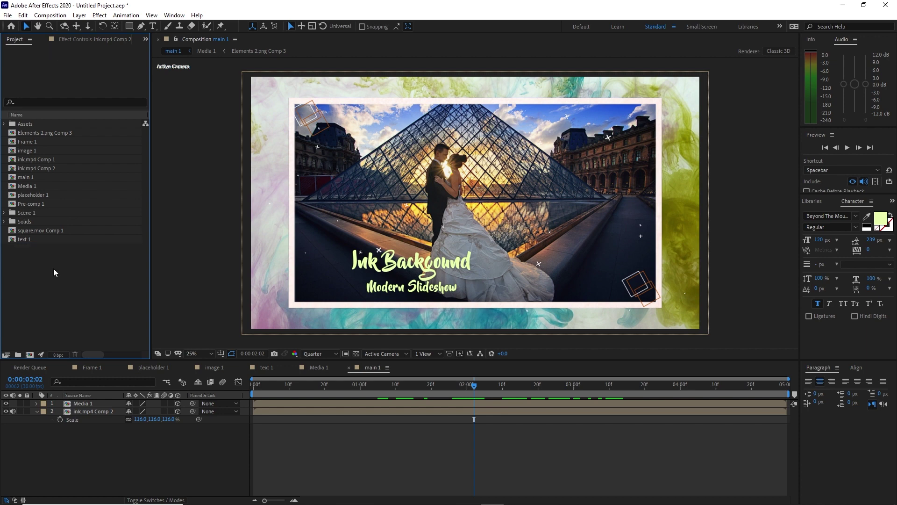
pyautogui.moveTo(6, 133); pyautogui.dragTo(40, 211)
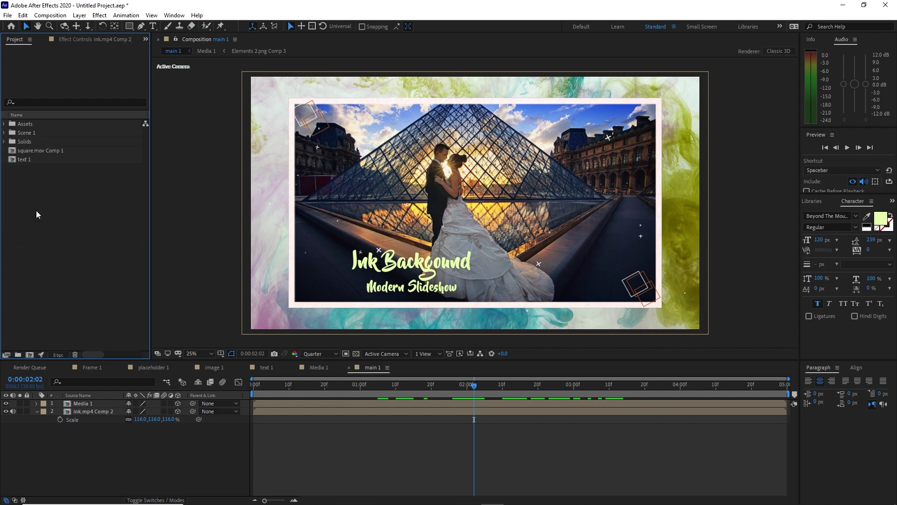
# Create a second project folder named Scene 2
pyautogui.click(18, 354)
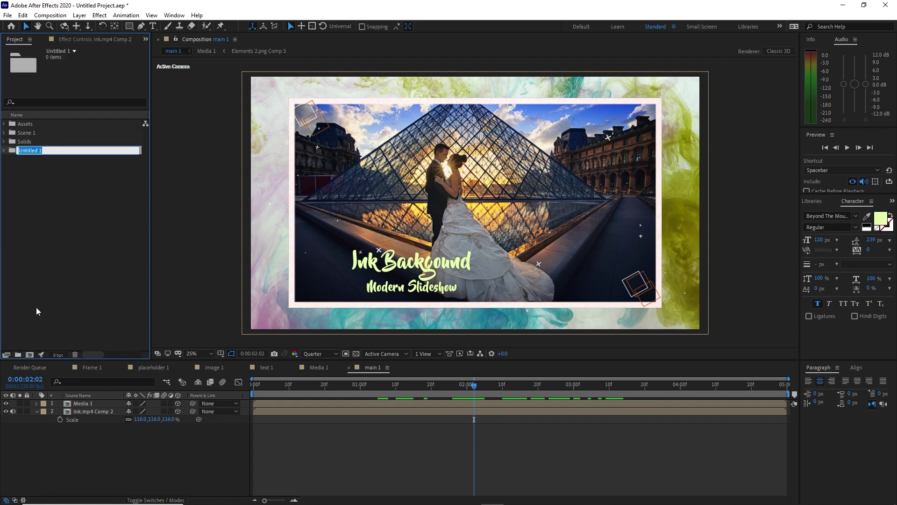
pyautogui.write('Scene 2')
pyautogui.press('Return')
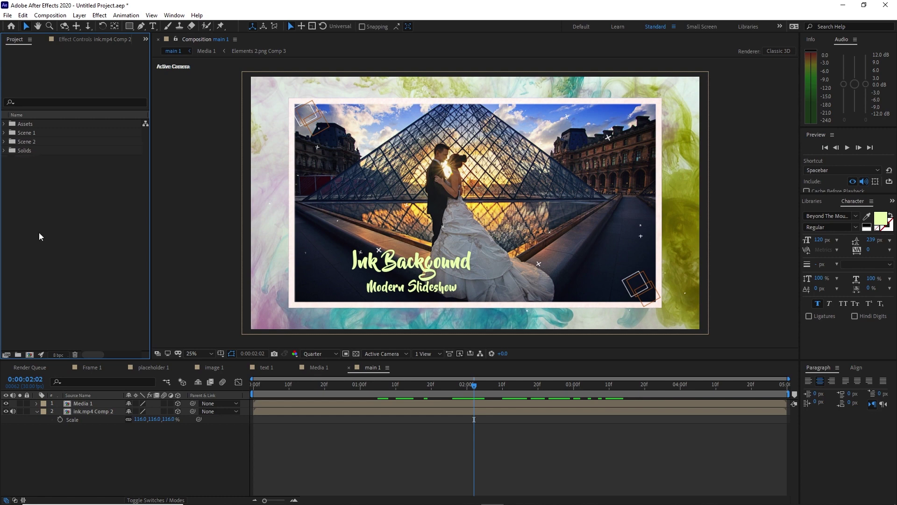
# Duplicate all the compositions inside the Scene 1 folder and move the duplicates into the Scene 2 folder
pyautogui.click(5, 133)
pyautogui.moveTo(10, 146); pyautogui.dragTo(49, 228)
pyautogui.click(21, 13)
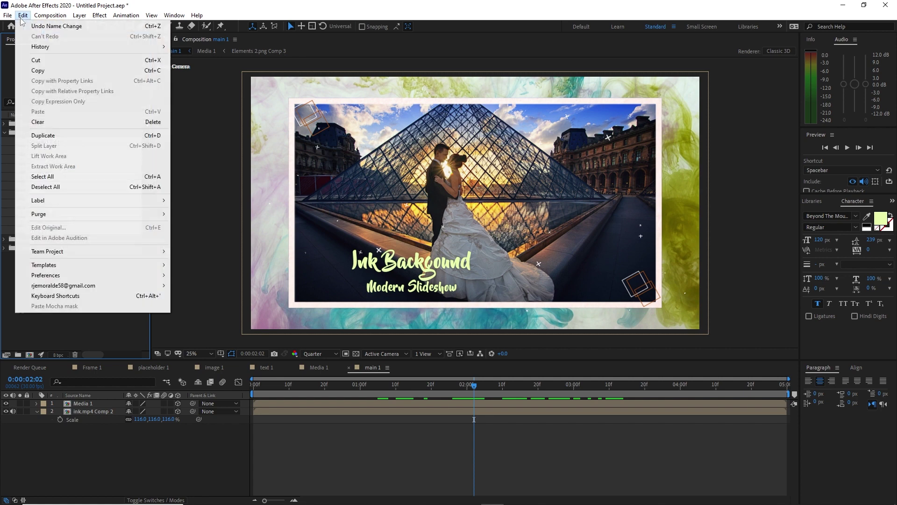
pyautogui.click(53, 134)
pyautogui.moveTo(91, 326); pyautogui.dragTo(94, 333)
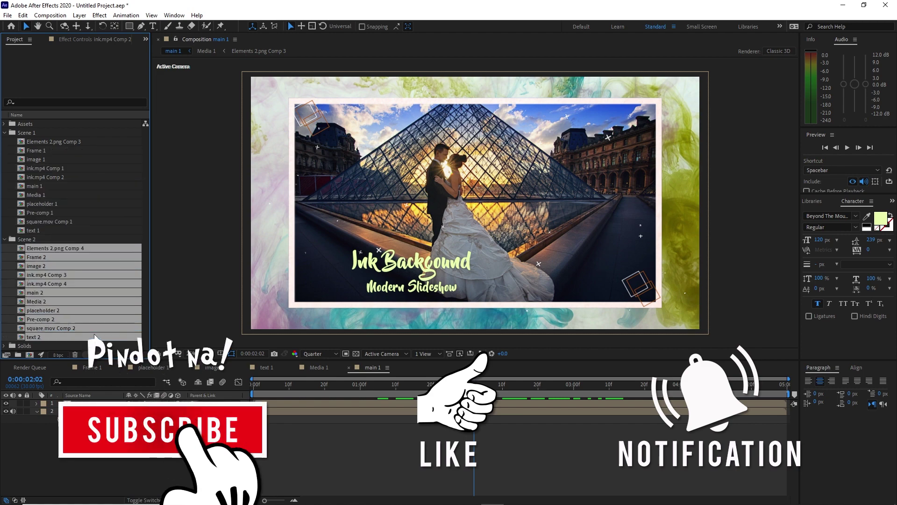
# Collapse the Scene 1 folder and close all the open composition timelines
pyautogui.click(4, 133)
pyautogui.click(349, 367)
pyautogui.click(304, 367)
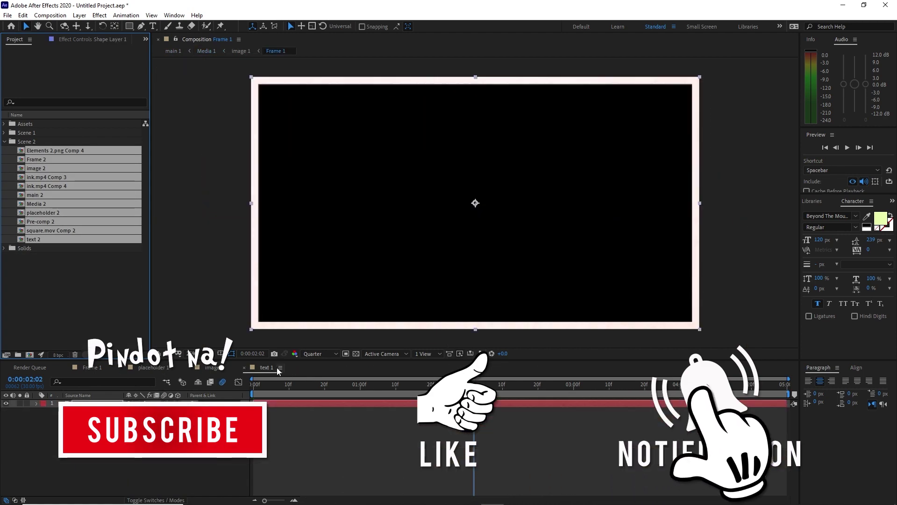
pyautogui.click(244, 368)
pyautogui.click(186, 369)
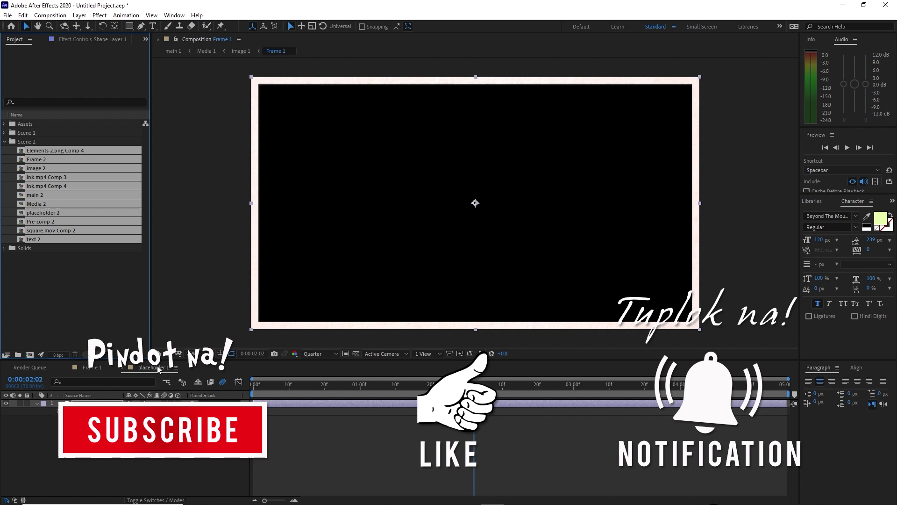
pyautogui.click(123, 368)
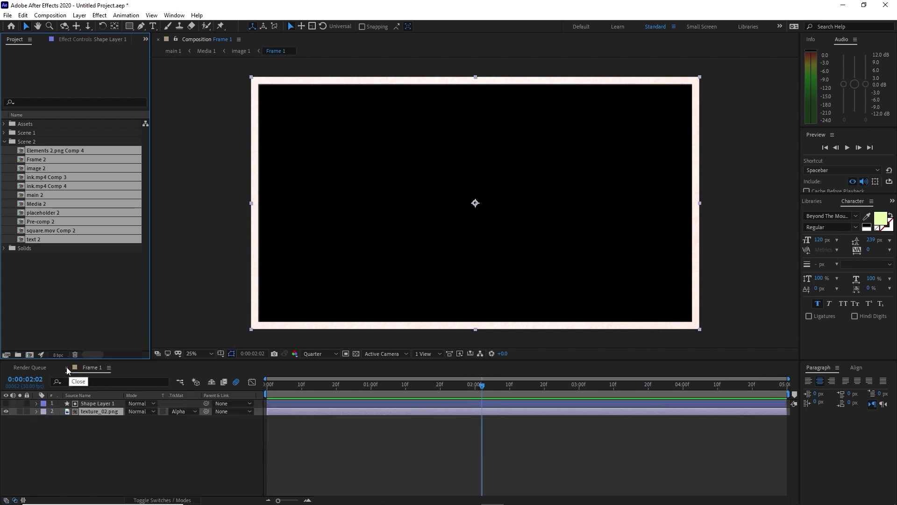
pyautogui.click(66, 367)
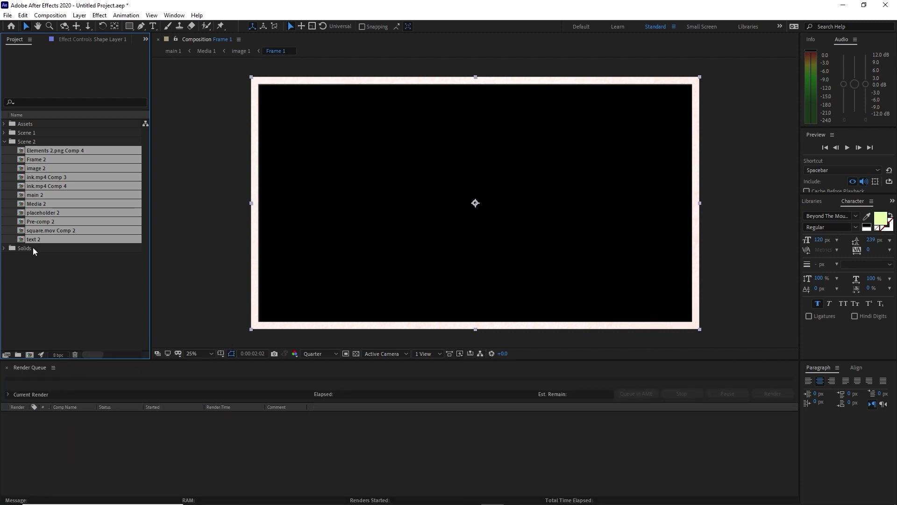
# Open all the Scene 2 compositions and clear the old photo from placeholder 2
pyautogui.doubleClick(21, 154)
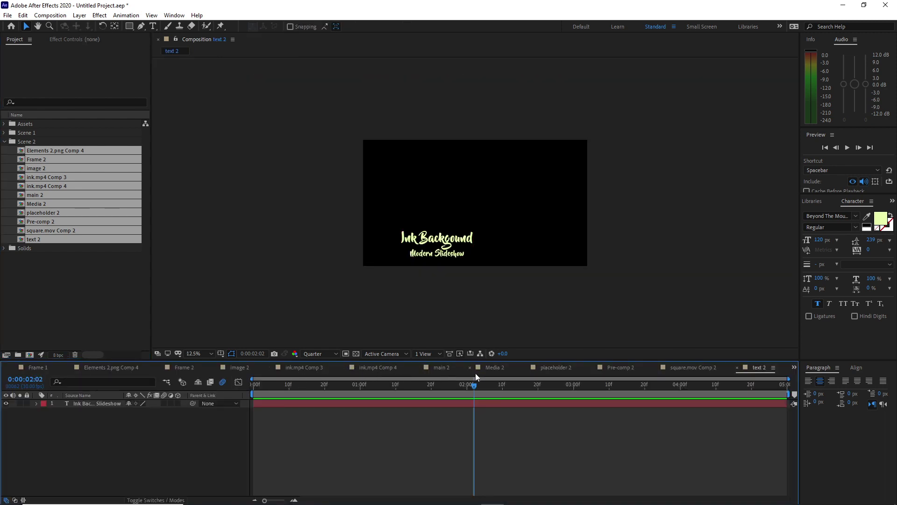
pyautogui.click(555, 368)
pyautogui.click(22, 15)
pyautogui.click(26, 121)
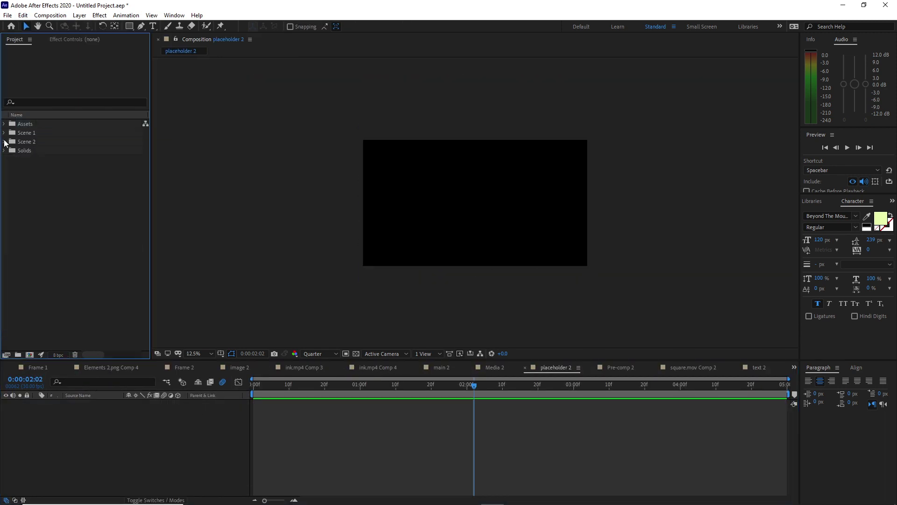
# Add 2.jpg from the Image assets folder to placeholder 2, fit it to the composition width, and set its position to 1920, 1221
pyautogui.click(4, 124)
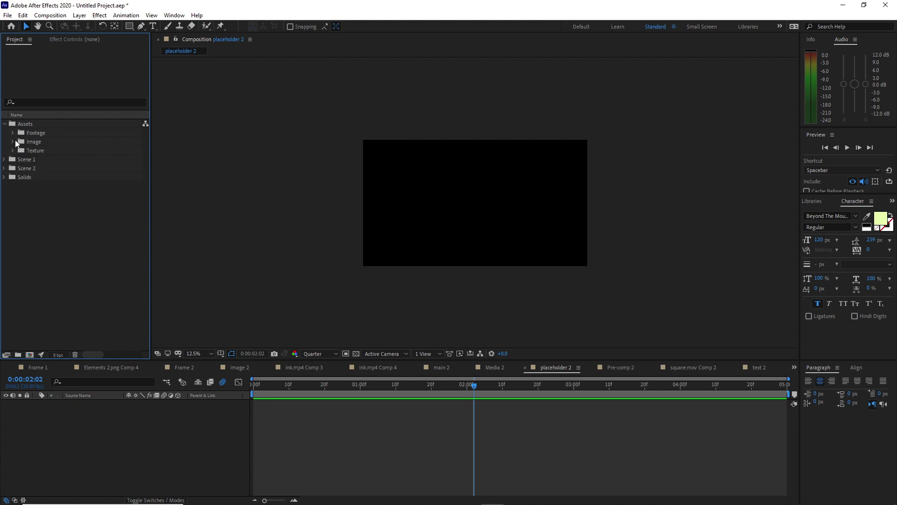
pyautogui.click(14, 142)
pyautogui.click(46, 161)
pyautogui.moveTo(46, 161); pyautogui.dragTo(70, 413)
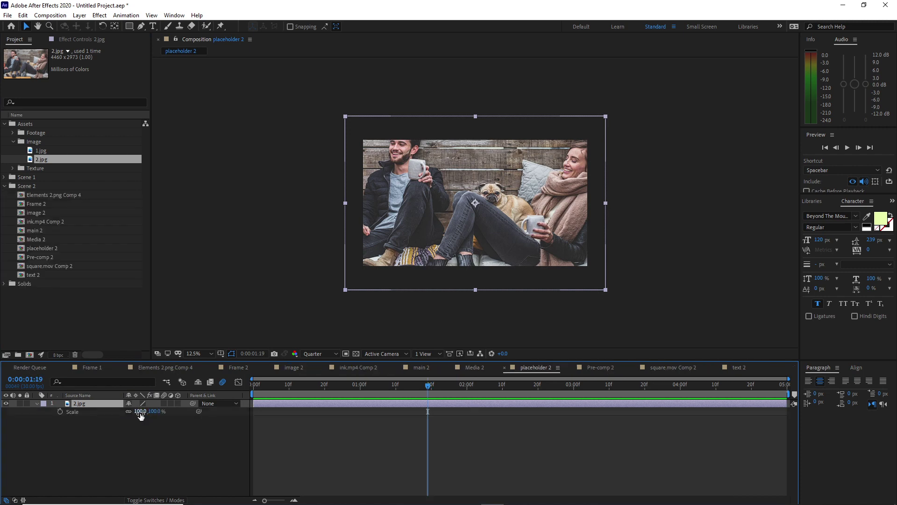
pyautogui.hotkey('ctrl', 'alt', 'shift', 'h')
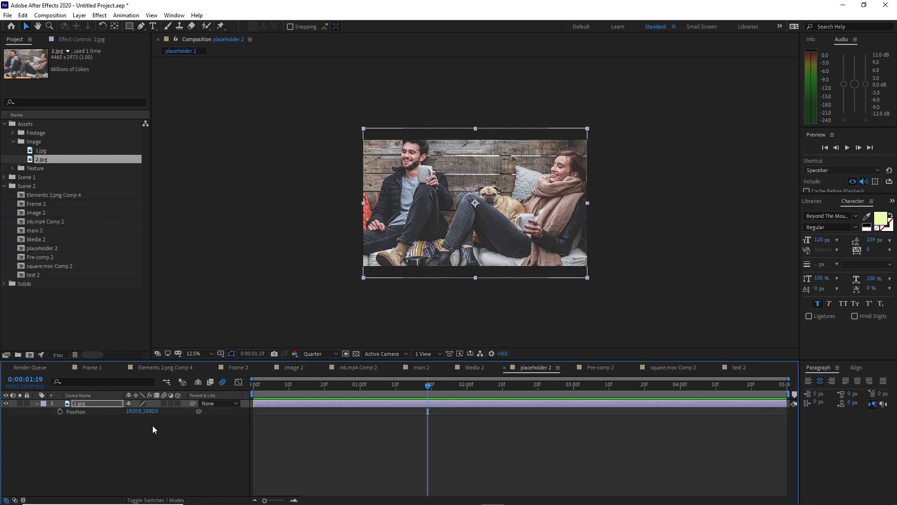
pyautogui.moveTo(152, 411); pyautogui.dragTo(191, 475)
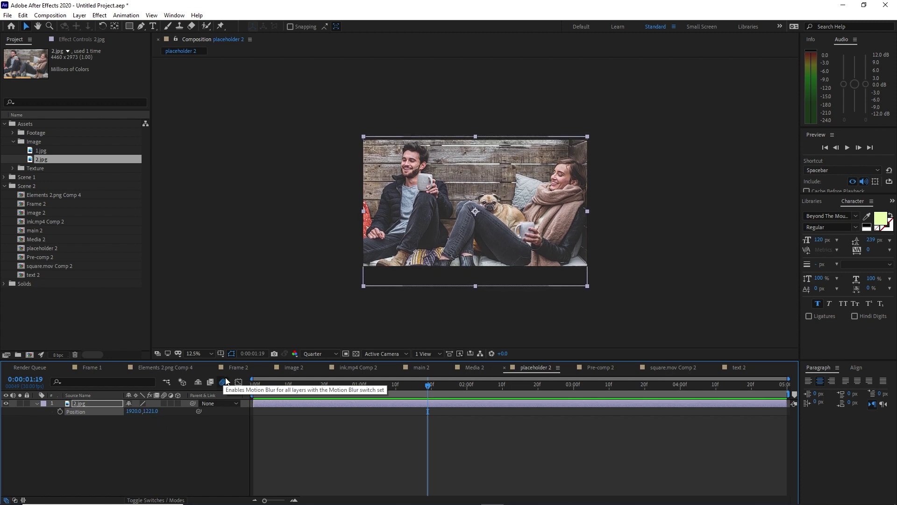
# In the image 2 composition, replace placeholder 1 with placeholder 2 and Frame 1 with Frame 2
pyautogui.click(293, 367)
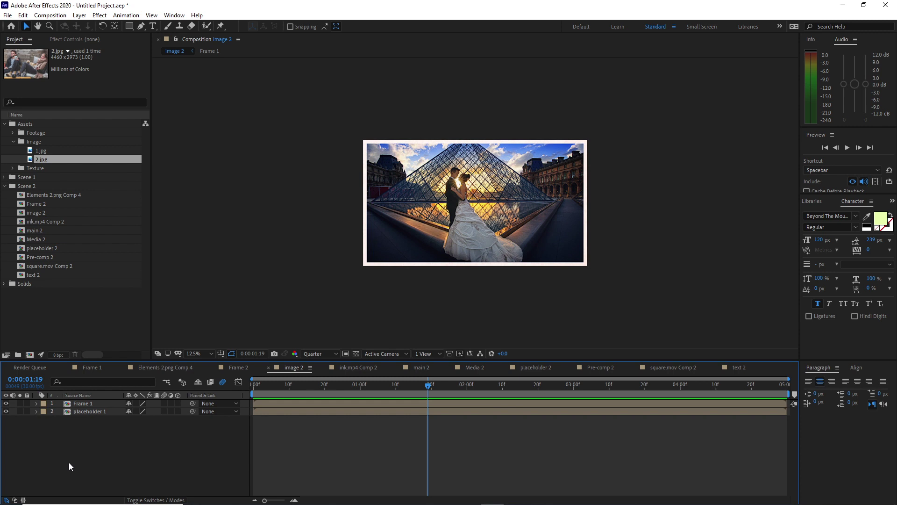
pyautogui.click(85, 413)
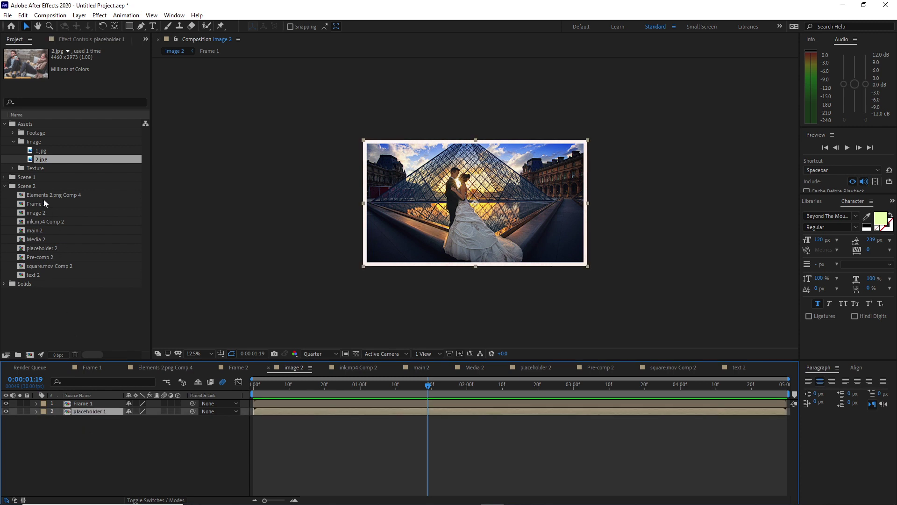
pyautogui.moveTo(52, 244); pyautogui.dragTo(77, 413)
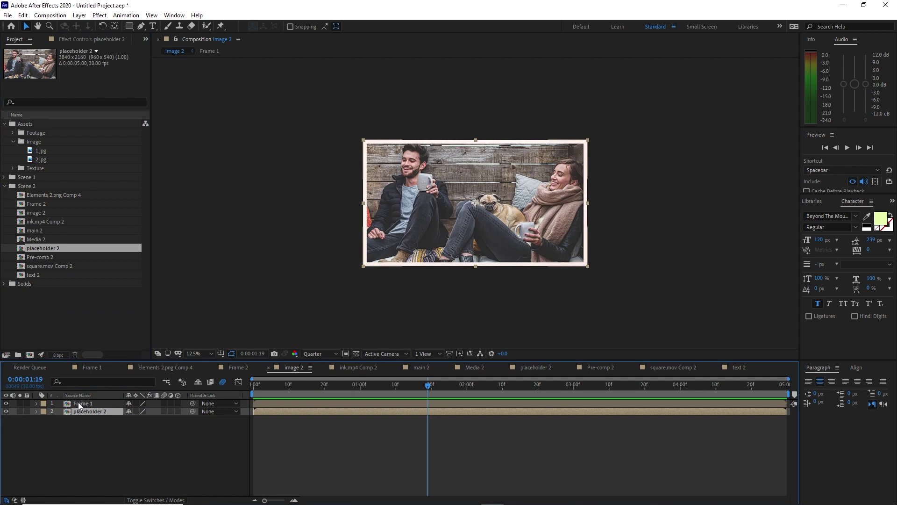
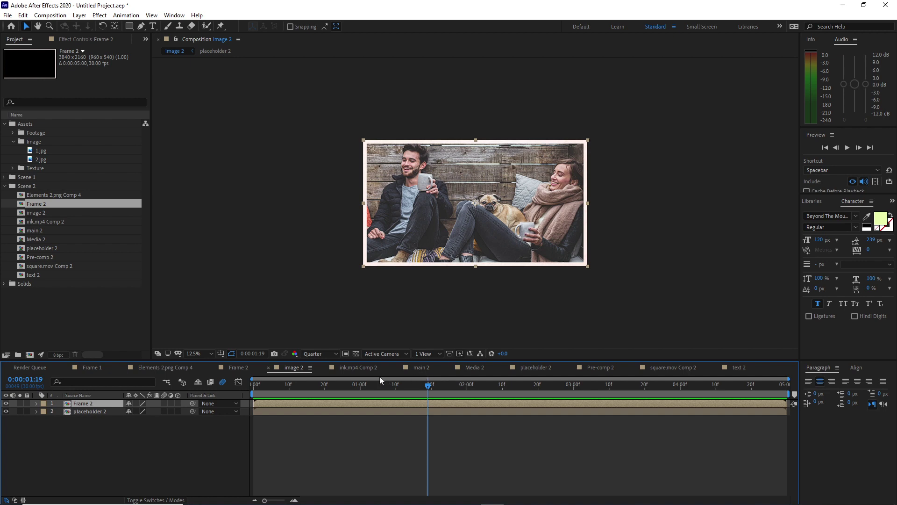
# In the Media 2 composition, replace the image 1 layer with image 2 and the text 1 layer with text 2
pyautogui.click(462, 367)
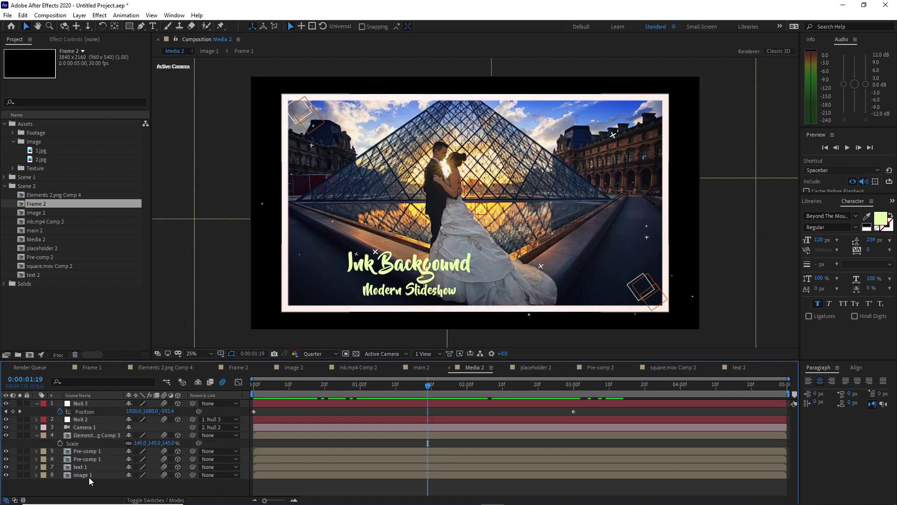
pyautogui.click(90, 476)
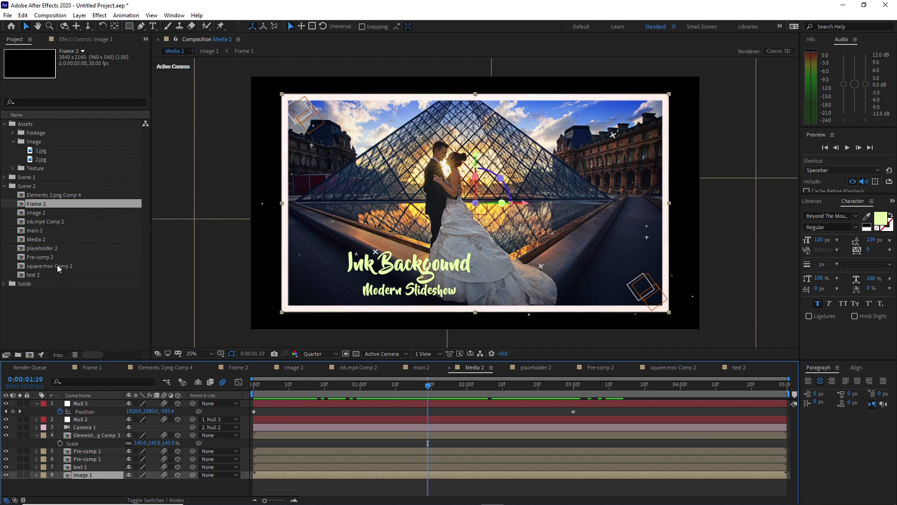
pyautogui.moveTo(46, 212); pyautogui.dragTo(91, 474)
pyautogui.click(89, 466)
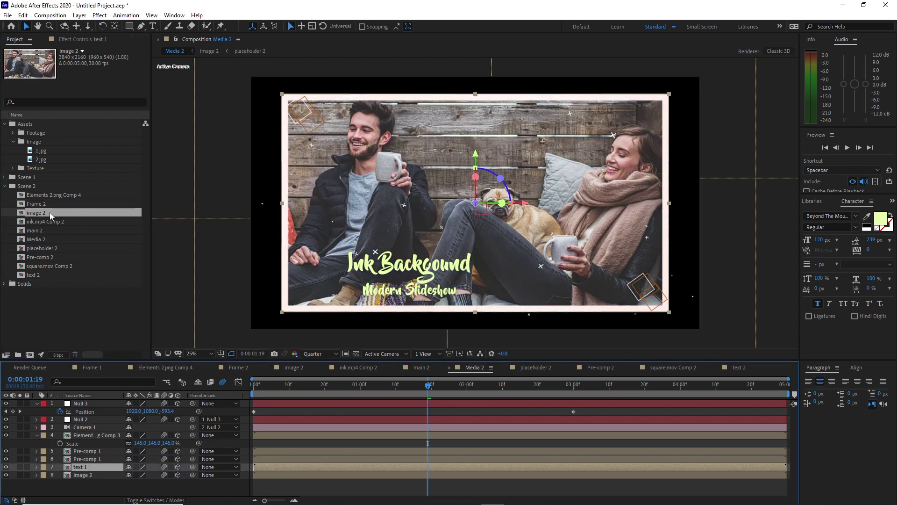
pyautogui.moveTo(55, 271); pyautogui.dragTo(89, 465)
# Replace both Pre-comp 1 layers in Media 2 with Pre-comp 2, and Elements 2.png Comp 3 with Elements 2.png Comp 4
pyautogui.moveTo(52, 257); pyautogui.dragTo(95, 455)
pyautogui.click(93, 451)
pyautogui.moveTo(60, 257); pyautogui.dragTo(87, 452)
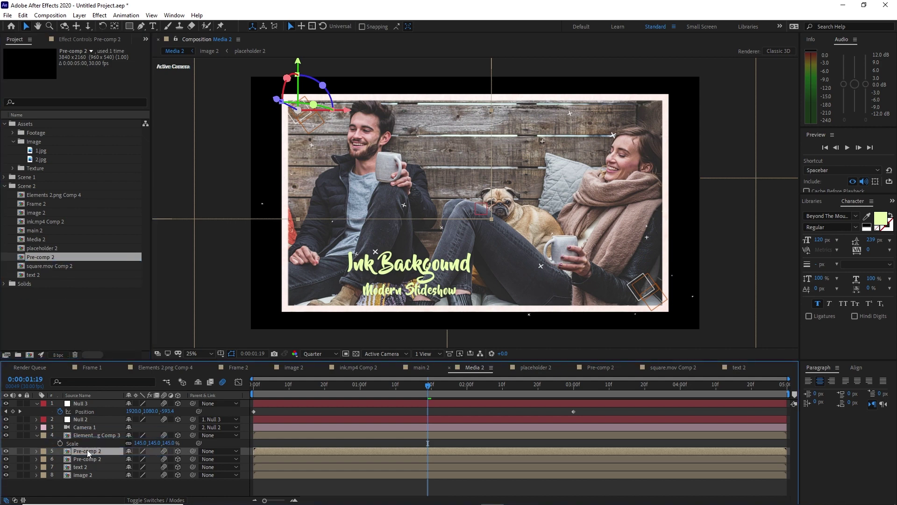
pyautogui.click(86, 437)
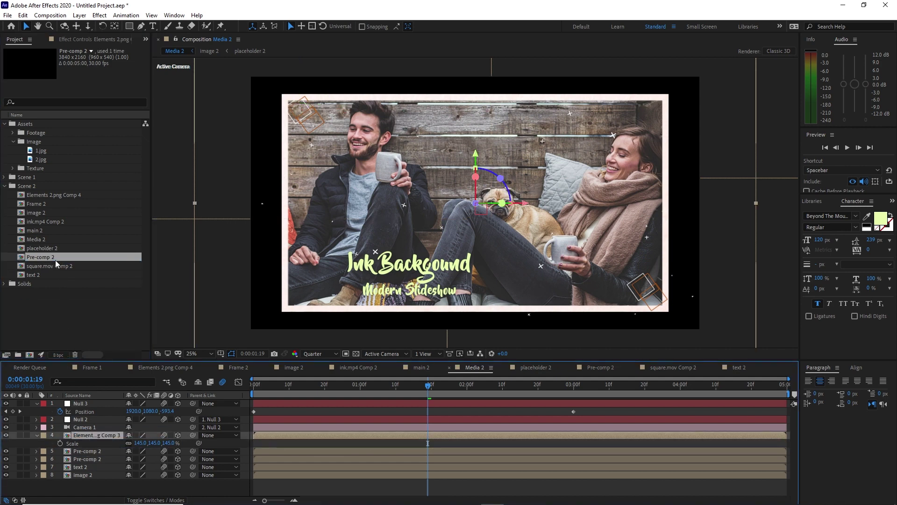
pyautogui.moveTo(43, 195); pyautogui.dragTo(81, 437)
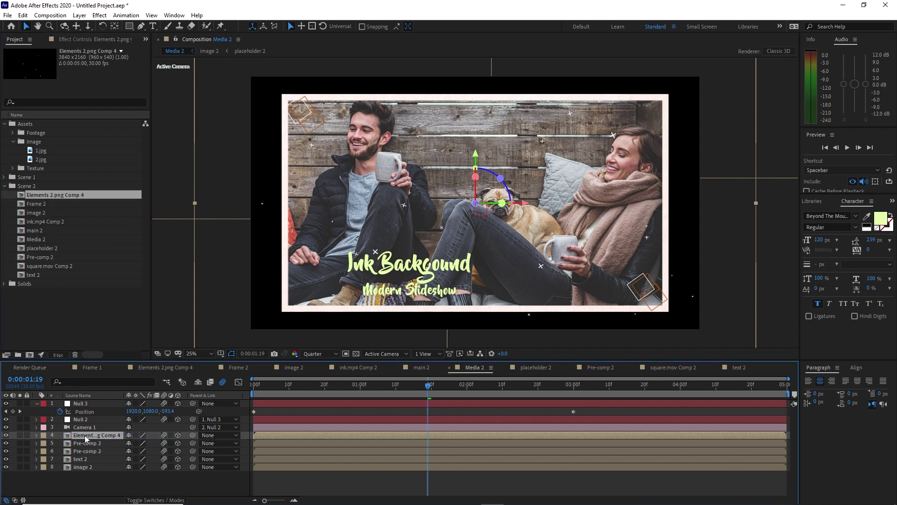
# Move the two Pre-comp 2 layers to the photo's lower-left and upper-right corners, with Y positions of 1923 and 159
pyautogui.click(86, 443)
pyautogui.keyDown('shift'); pyautogui.click(75, 452); pyautogui.keyUp('shift')
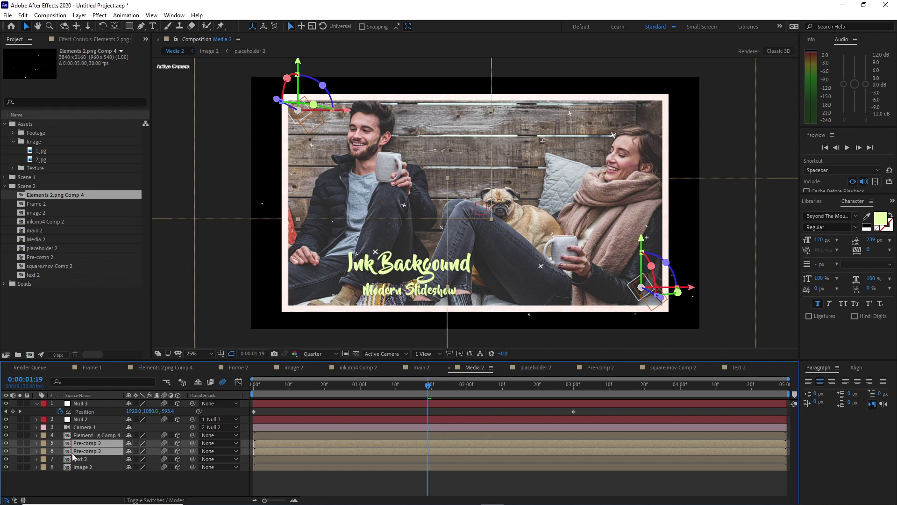
pyautogui.press('p')
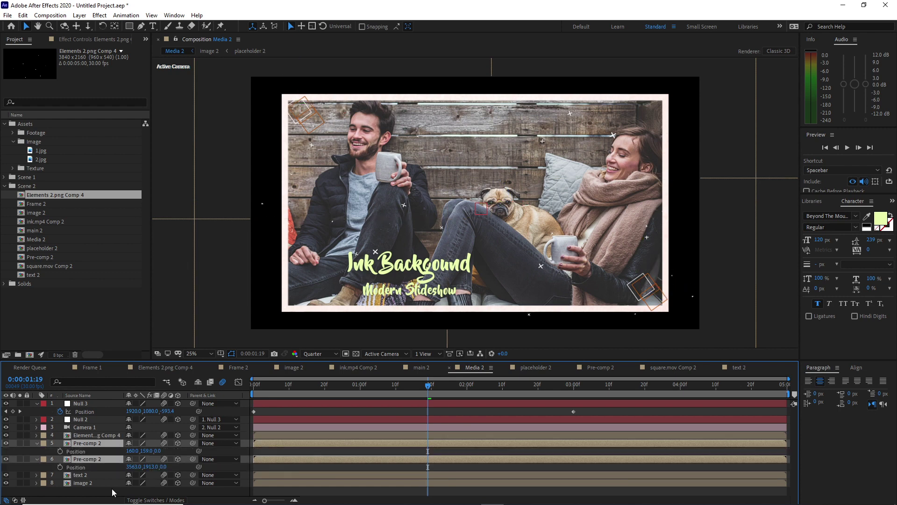
pyautogui.click(112, 492)
pyautogui.moveTo(146, 466); pyautogui.dragTo(29, 442)
pyautogui.moveTo(148, 467); pyautogui.dragTo(69, 463)
pyautogui.moveTo(140, 467); pyautogui.dragTo(371, 455)
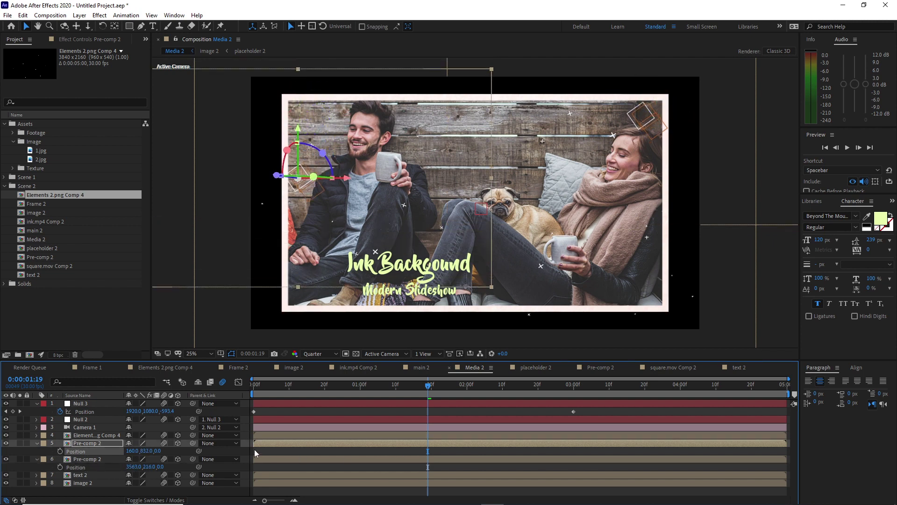
pyautogui.moveTo(149, 451); pyautogui.dragTo(189, 466)
pyautogui.click(186, 466)
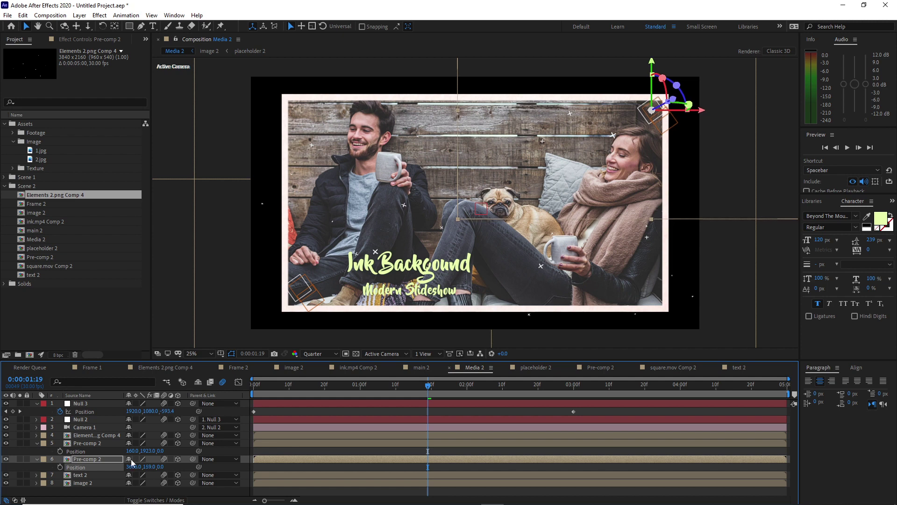
pyautogui.click(36, 459)
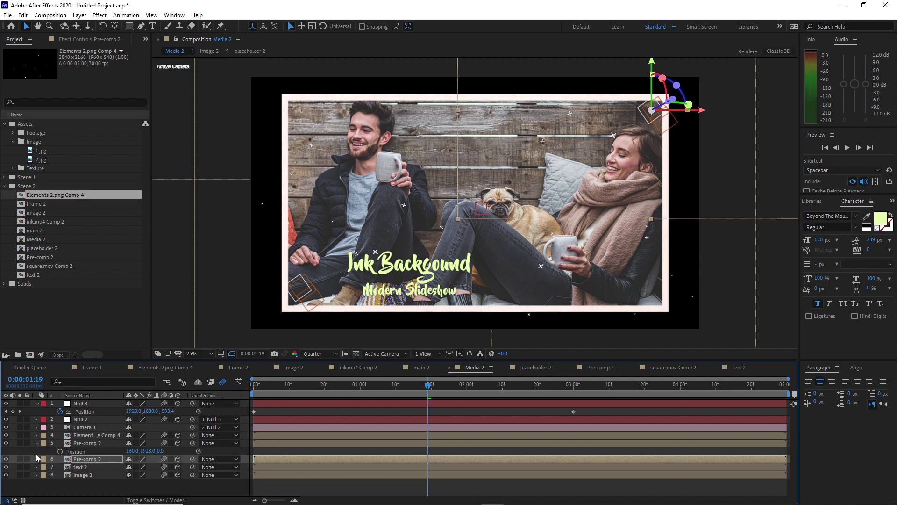
pyautogui.click(36, 442)
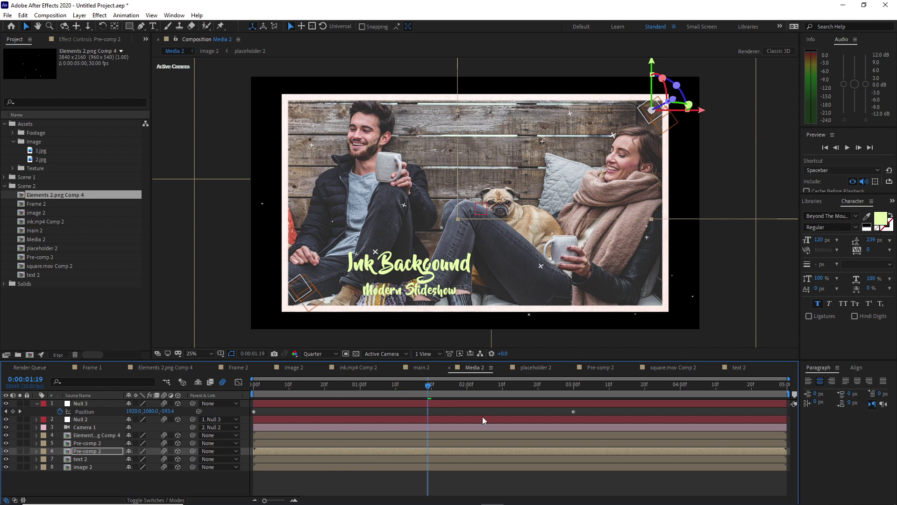
# Replace the title in the text 2 composition with "Stylish" and shift it slightly to the right
pyautogui.click(735, 369)
pyautogui.doubleClick(111, 405)
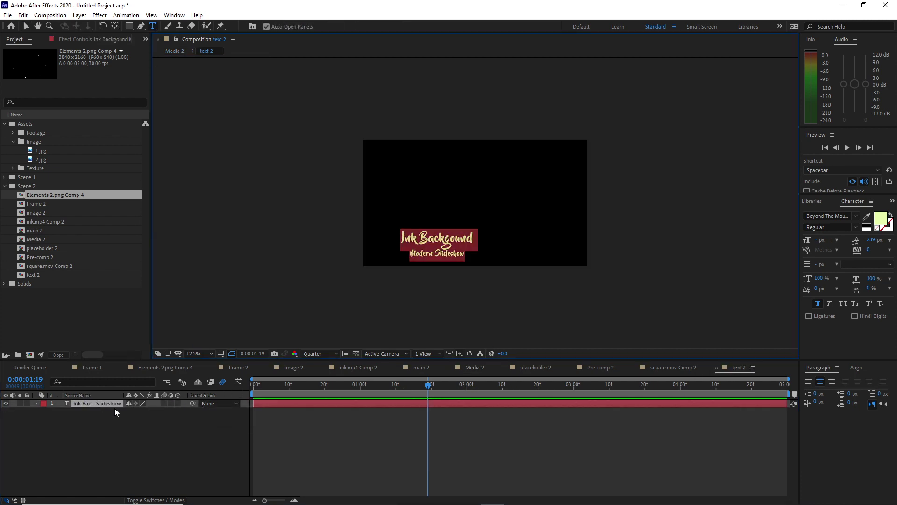
pyautogui.press('Down')
pyautogui.press('Down')
pyautogui.press('Down')
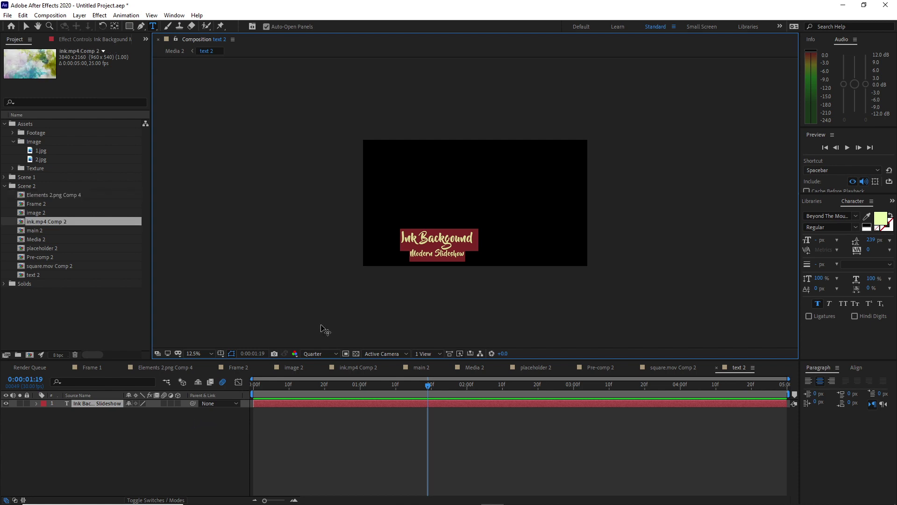
pyautogui.write('SA')
pyautogui.press('BackSpace')
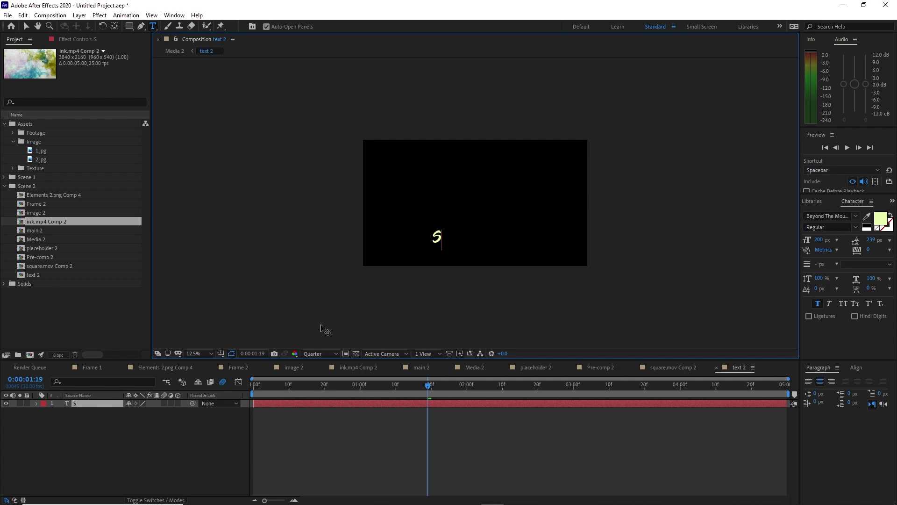
pyautogui.write('tylish')
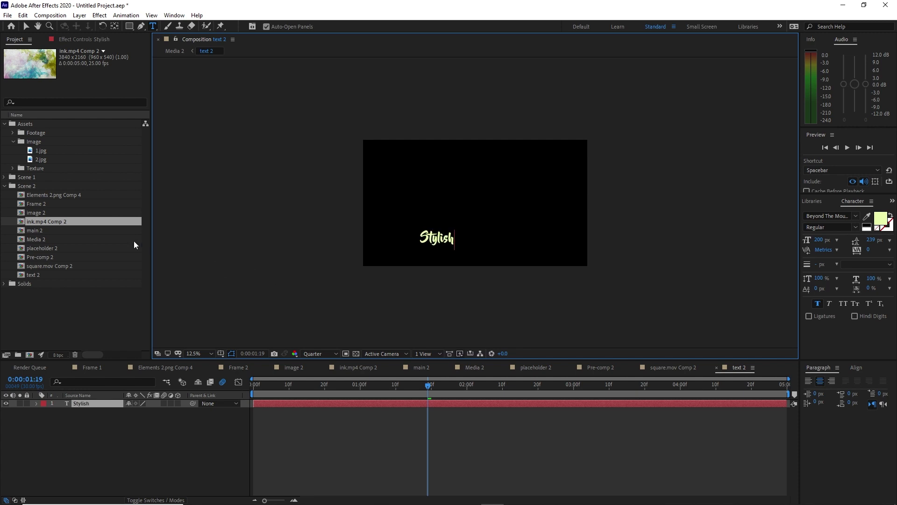
pyautogui.press('Escape')
pyautogui.press('v')
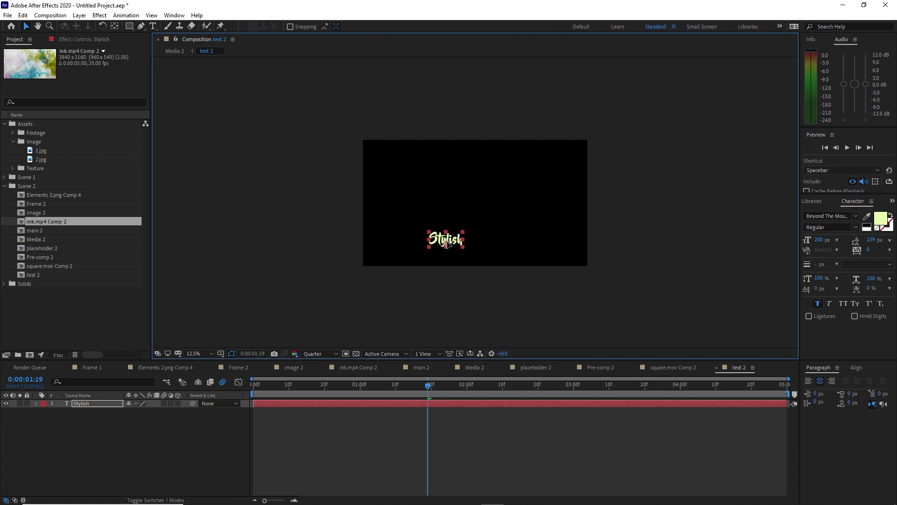
# In the main 2 composition, replace Media 1 with Media 2 and ink.mp4 Comp 1 with ink.mp4 Comp 2
pyautogui.click(420, 368)
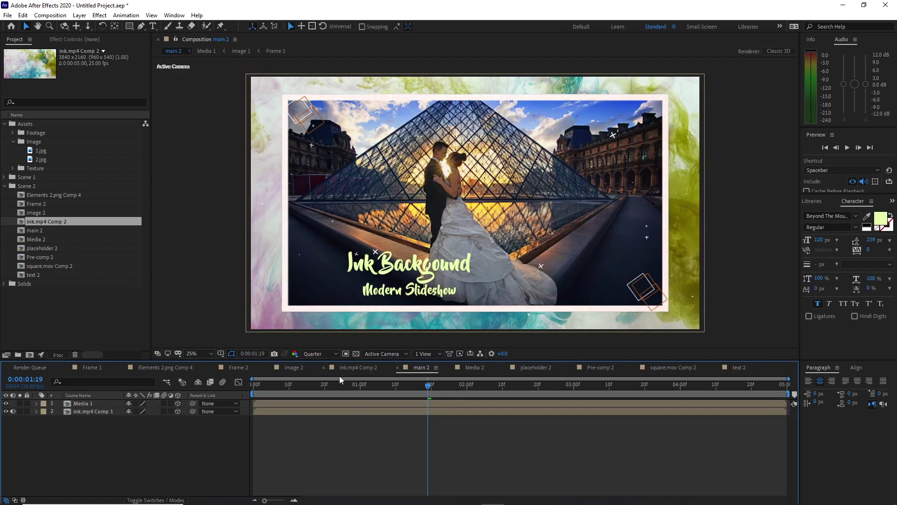
pyautogui.click(341, 404)
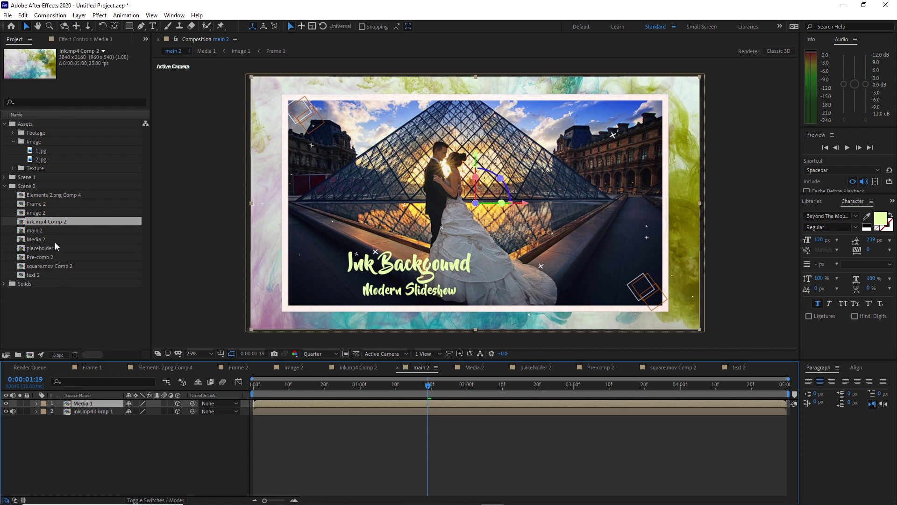
pyautogui.moveTo(54, 242); pyautogui.dragTo(90, 407)
pyautogui.moveTo(68, 222); pyautogui.dragTo(99, 415)
# Create a 3840 x 2160, 30 fps, 5-second composition named Final, and expand the Scene 1 folder
pyautogui.click(52, 15)
pyautogui.click(61, 26)
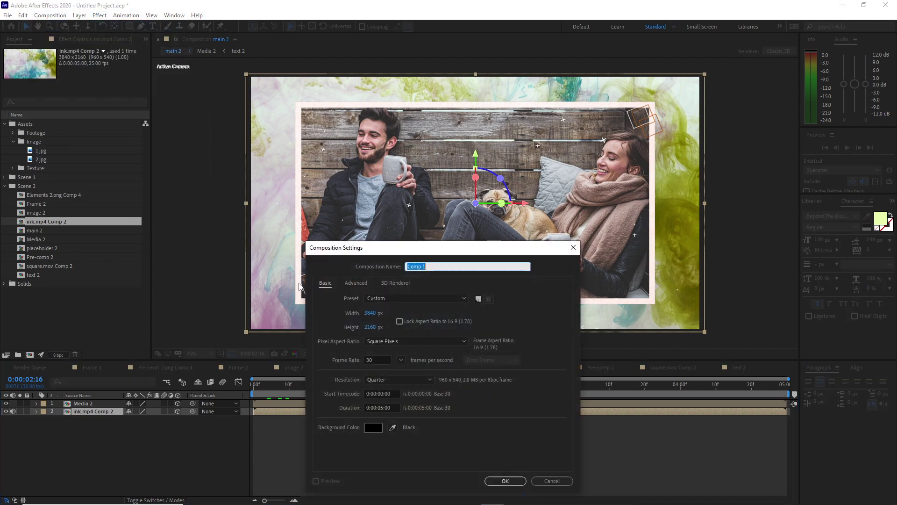
pyautogui.write('Final')
pyautogui.click(503, 480)
pyautogui.click(4, 186)
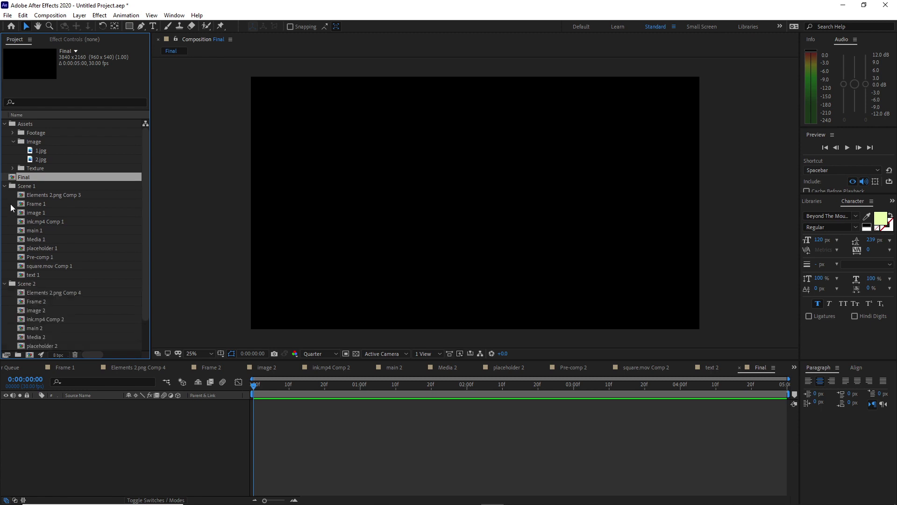
# Add main 1 and main 2 to the Final composition, with main 2 on top and starting at 0:00:03:20
pyautogui.moveTo(33, 234); pyautogui.dragTo(89, 420)
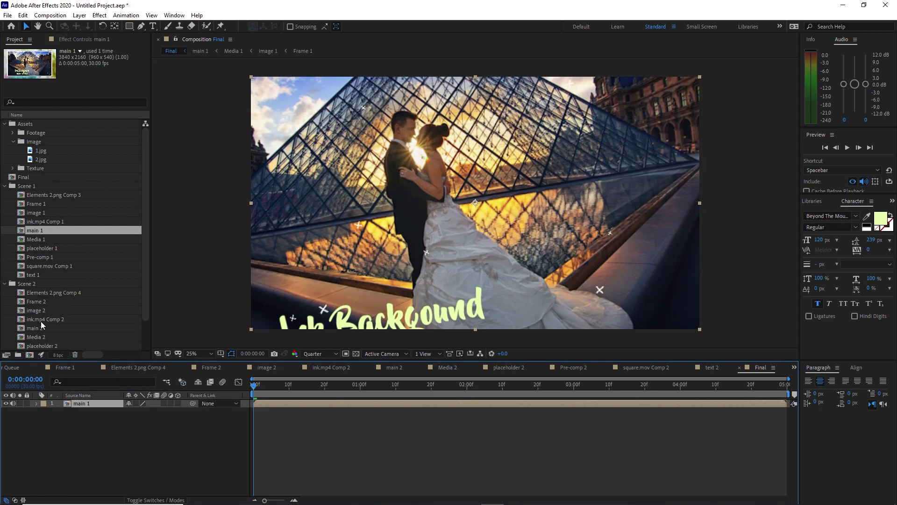
pyautogui.moveTo(44, 329); pyautogui.dragTo(250, 425)
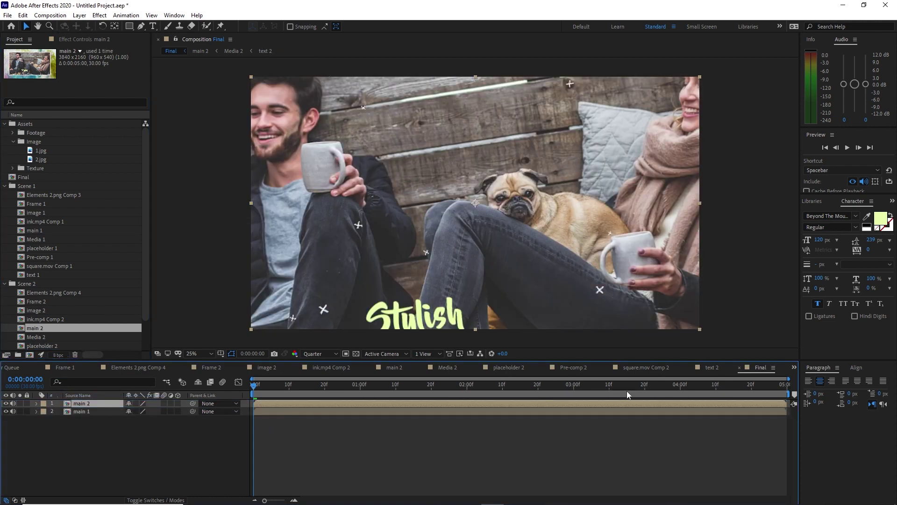
pyautogui.click(645, 386)
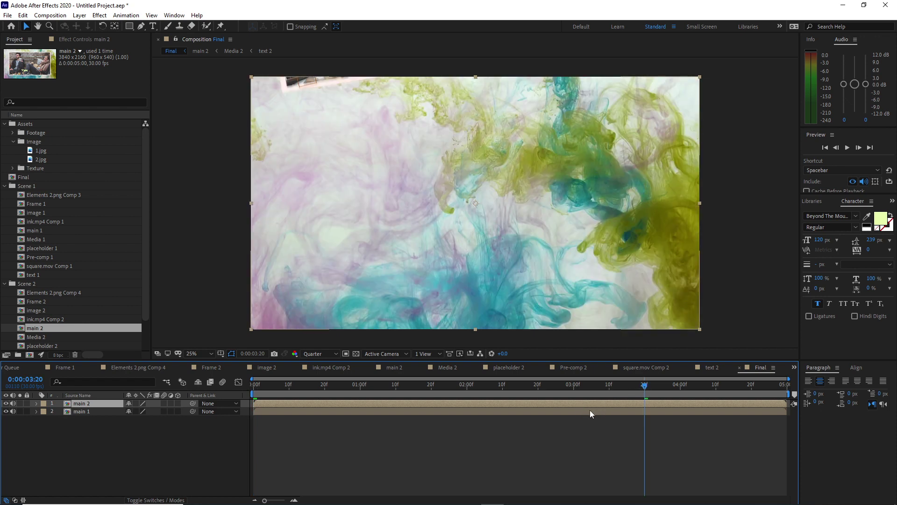
pyautogui.press('[')
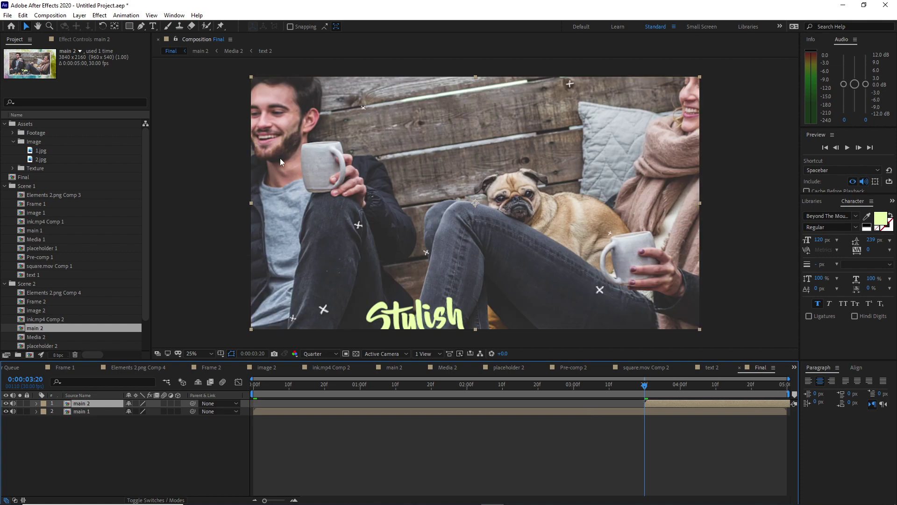
# Set the Final composition's duration to 10 seconds
pyautogui.click(51, 15)
pyautogui.click(60, 38)
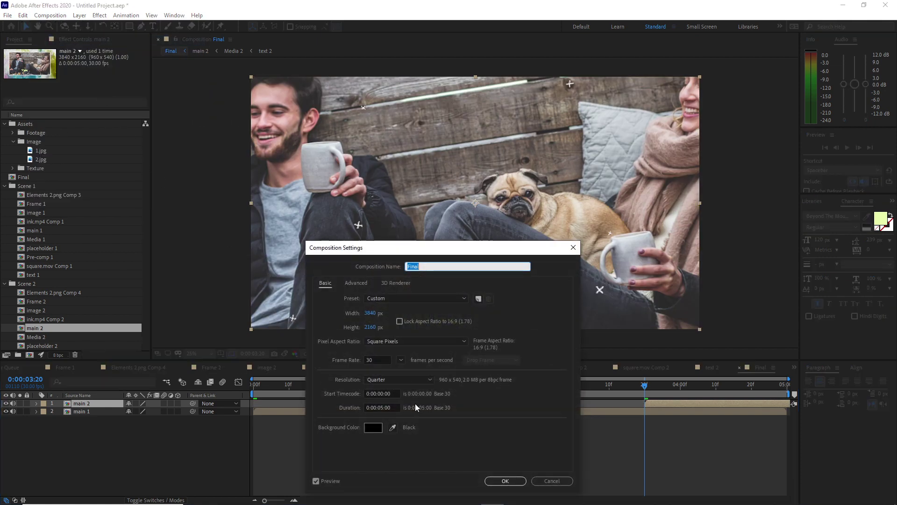
pyautogui.click(383, 407)
pyautogui.press('BackSpace')
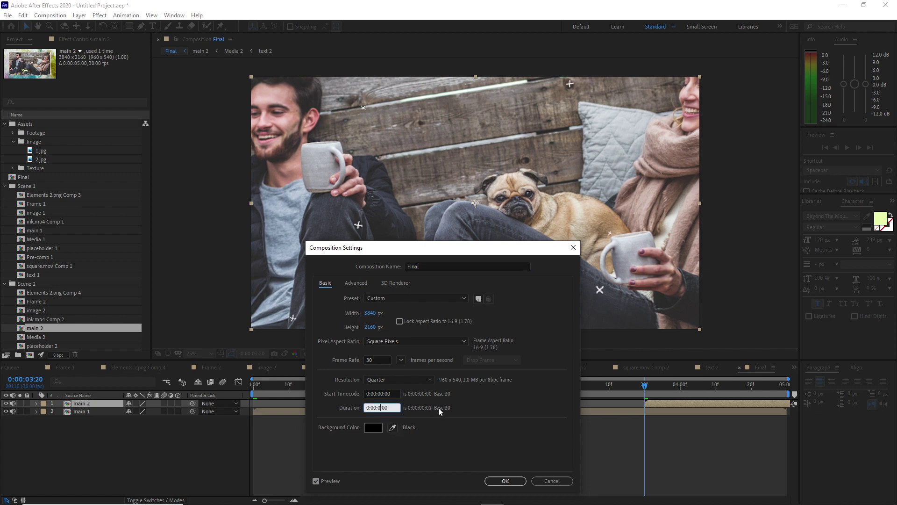
pyautogui.write('10')
pyautogui.click(496, 486)
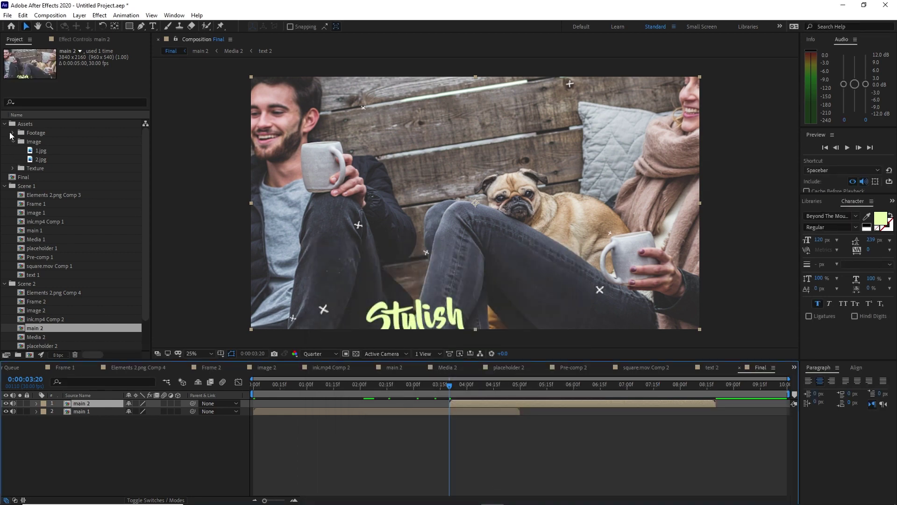
# Add RG BOKEH 01.mp4 as the top layer of Final and pre-compose it, moving all attributes into the new composition
pyautogui.click(12, 133)
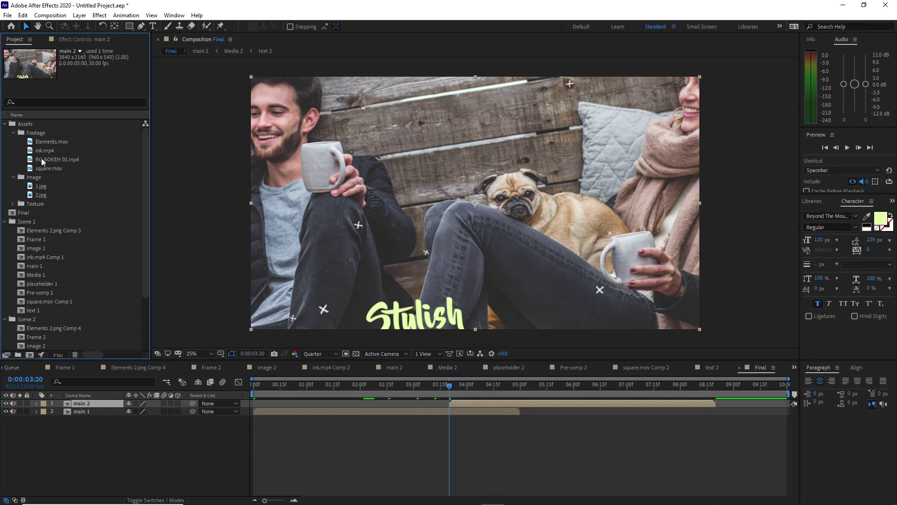
pyautogui.moveTo(41, 158); pyautogui.dragTo(84, 404)
pyautogui.rightClick(86, 405)
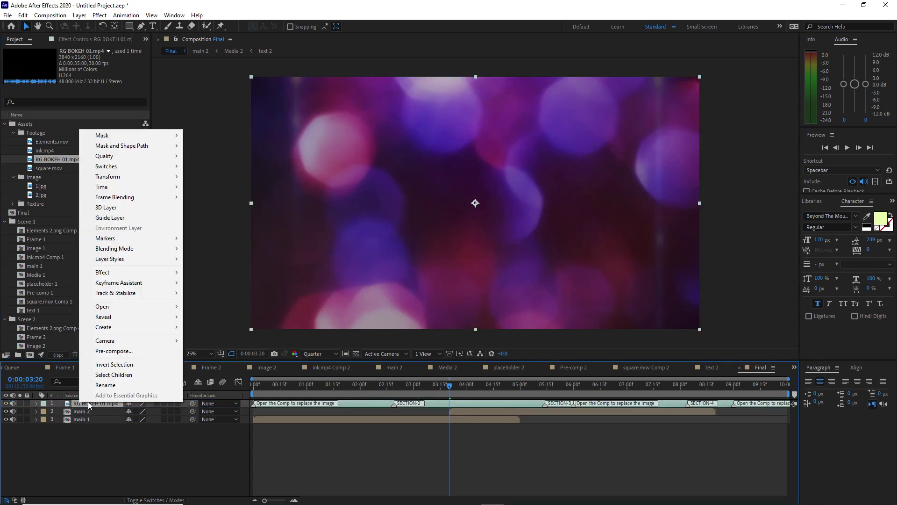
pyautogui.click(114, 351)
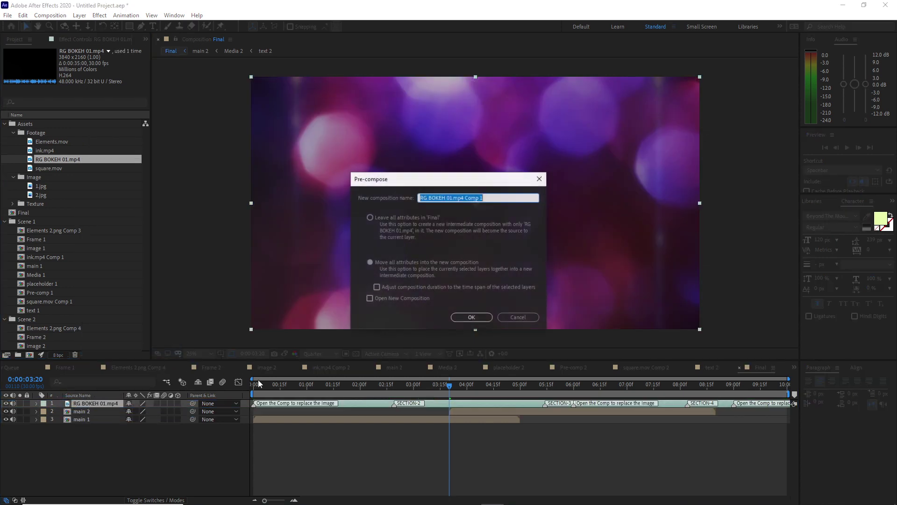
pyautogui.click(372, 262)
pyautogui.click(455, 317)
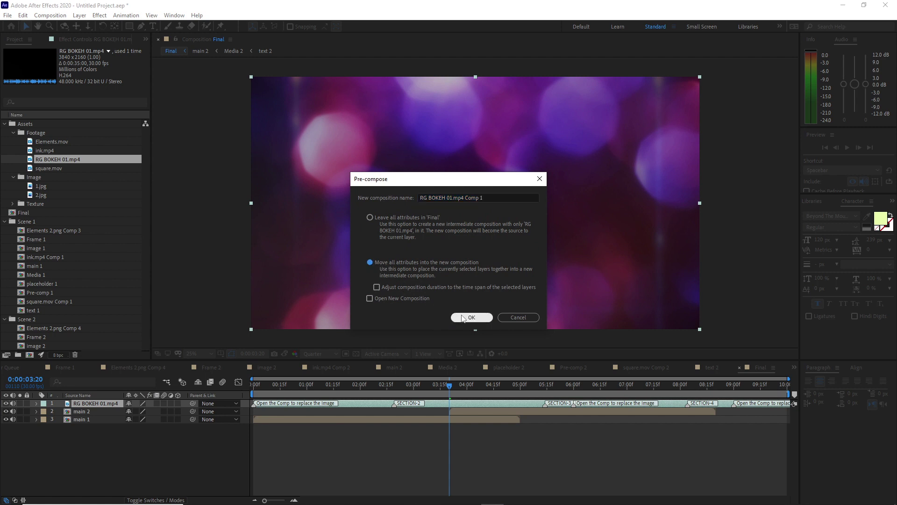
# Set the pre-composed bokeh layer's blending mode to Screen and preview the Final composition
pyautogui.click(156, 499)
pyautogui.click(148, 406)
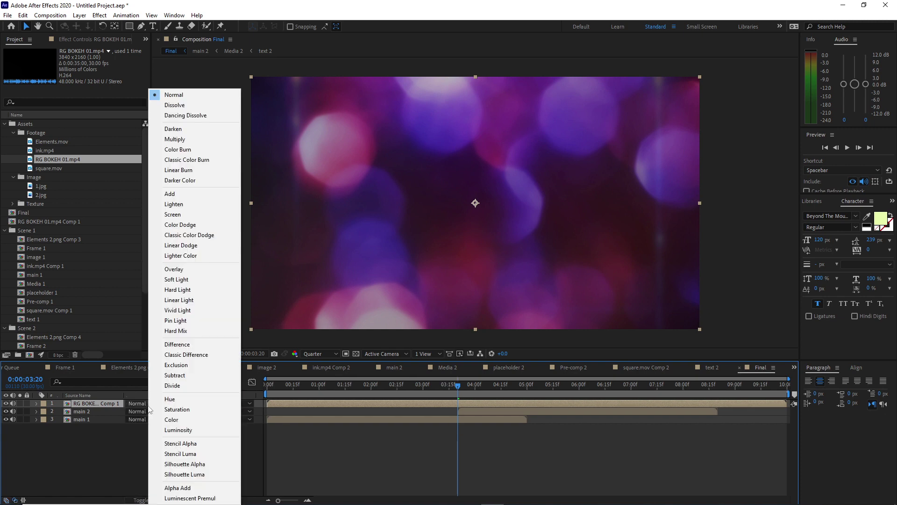
pyautogui.click(167, 217)
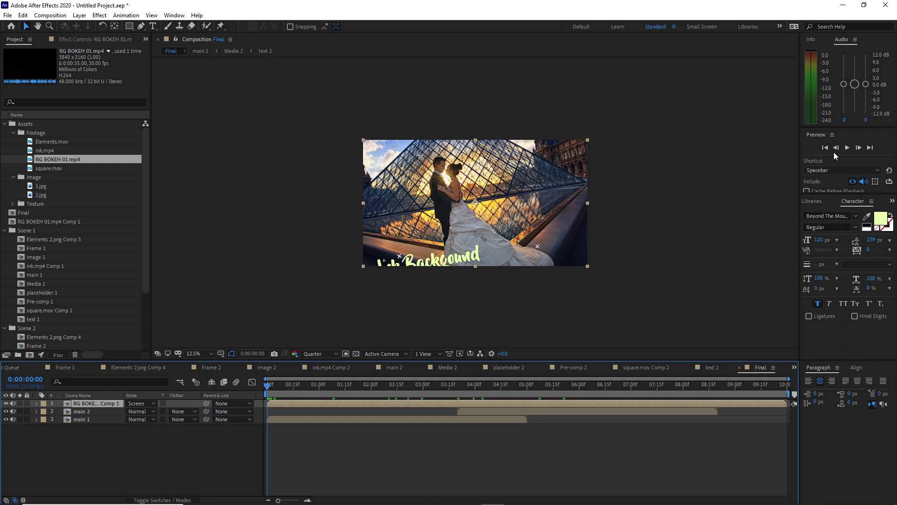
pyautogui.click(848, 149)
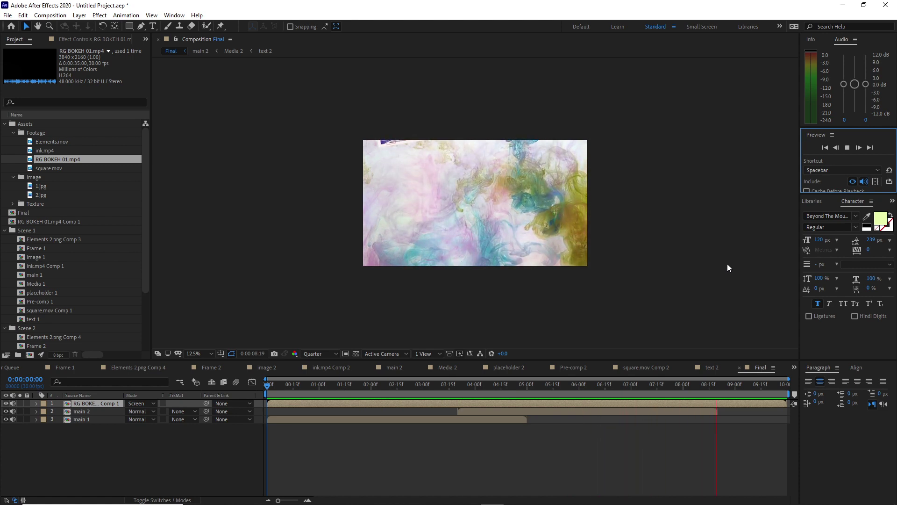
pyautogui.click(315, 256)
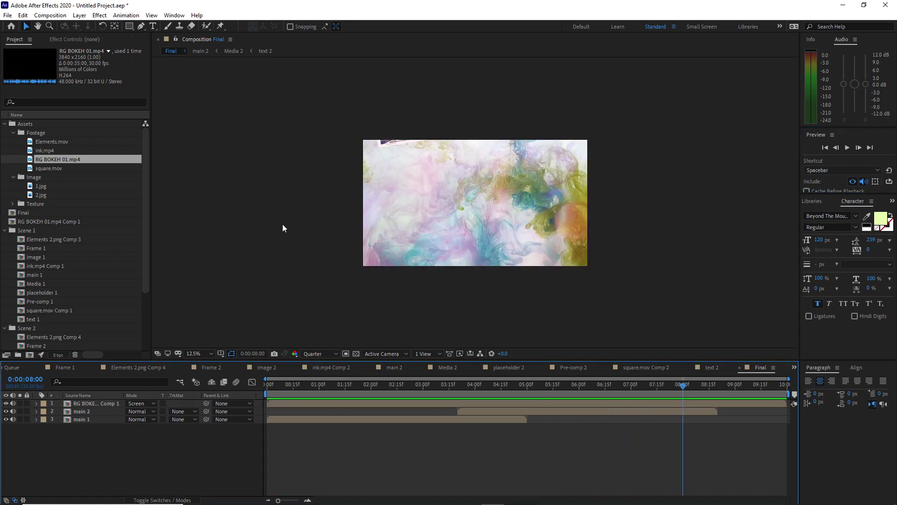
# Create a black 3840 x 2160 solid named "Fade Out" at the top of the Final composition
pyautogui.click(79, 15)
pyautogui.moveTo(139, 27)
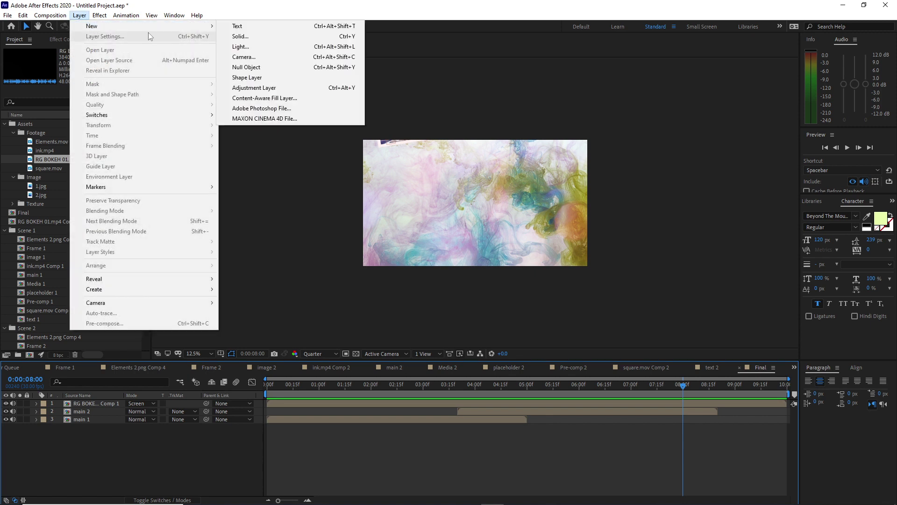
pyautogui.click(240, 37)
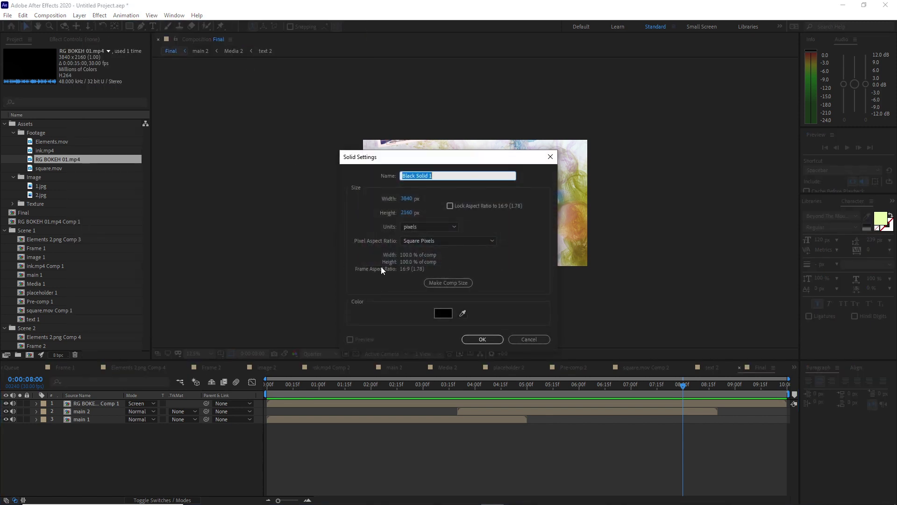
pyautogui.write('Fade Out')
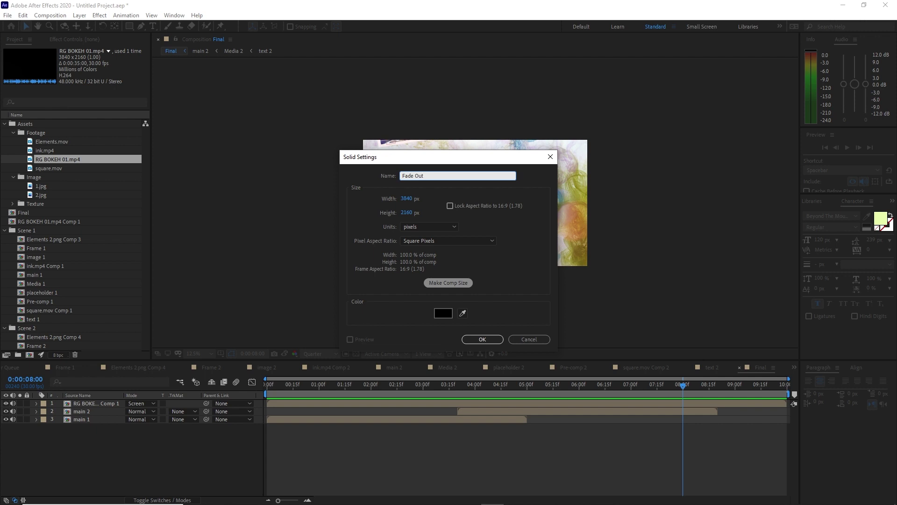
pyautogui.click(499, 339)
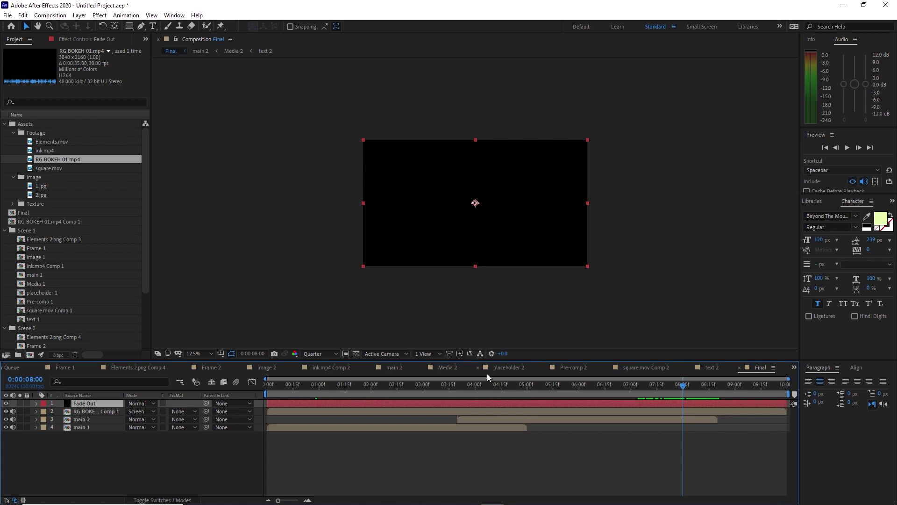
# Keyframe the Fade Out solid's Opacity from 0% at 0:00:08:00 to 100% at 0:00:08:20
pyautogui.press('t')
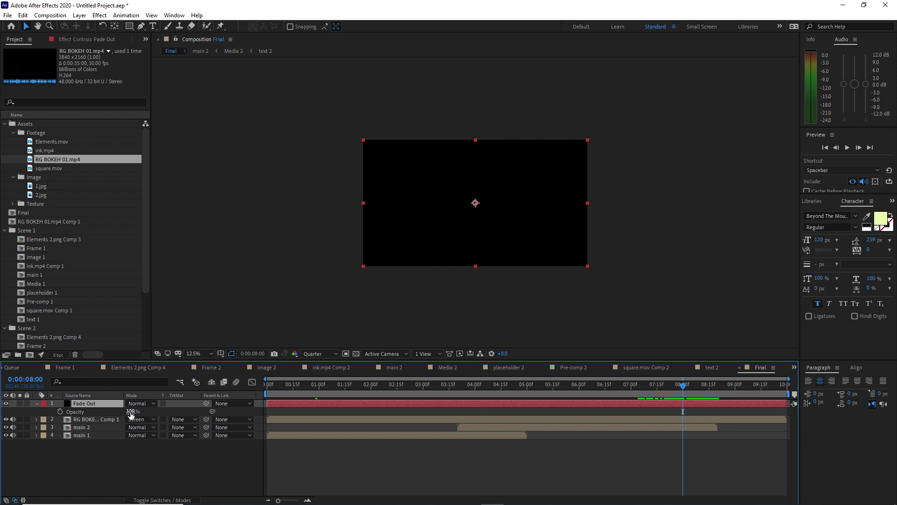
pyautogui.click(61, 411)
pyautogui.moveTo(130, 416); pyautogui.dragTo(89, 416)
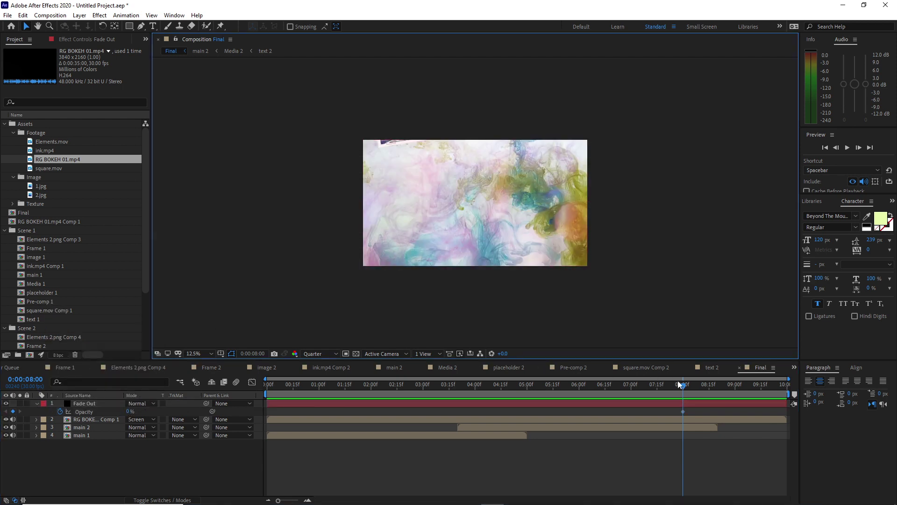
pyautogui.moveTo(678, 384); pyautogui.dragTo(719, 397)
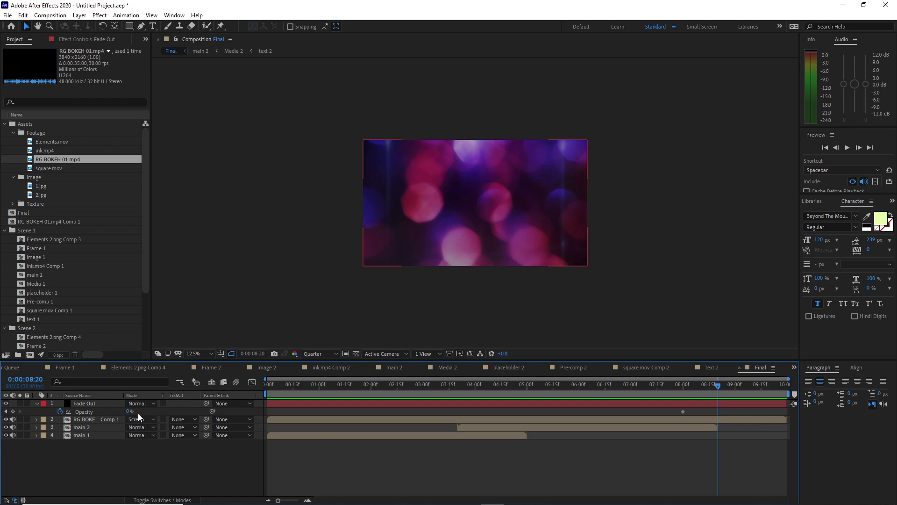
pyautogui.moveTo(129, 414); pyautogui.dragTo(199, 417)
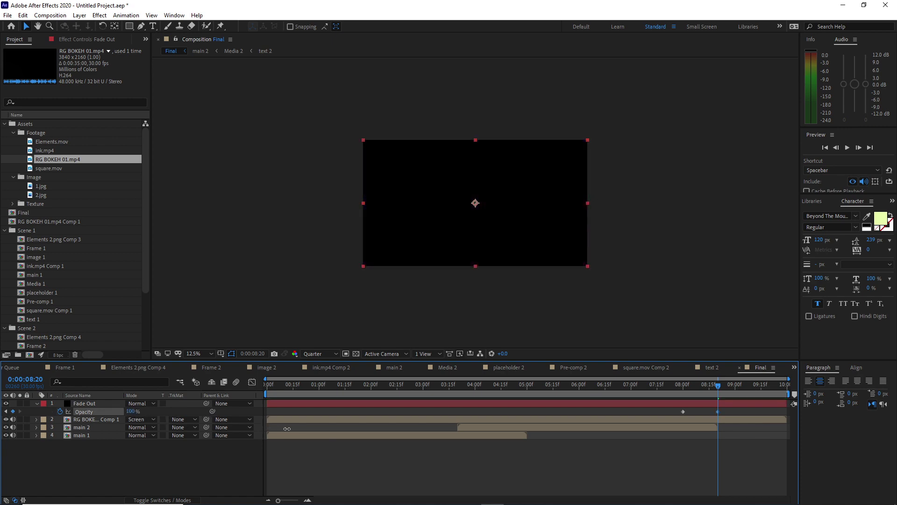
pyautogui.click(542, 384)
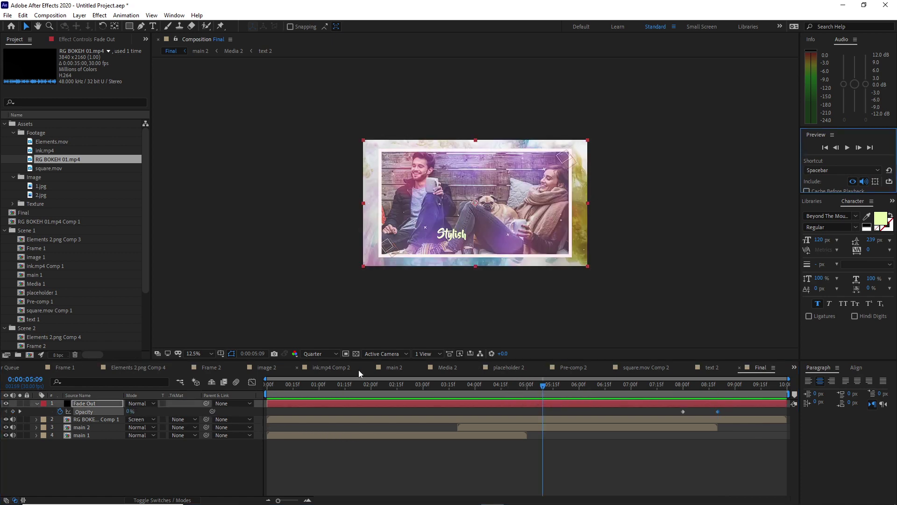
# In the Media 2 composition, apply Easy Ease to all Position and Z Rotation keyframes of Null 2
pyautogui.click(423, 369)
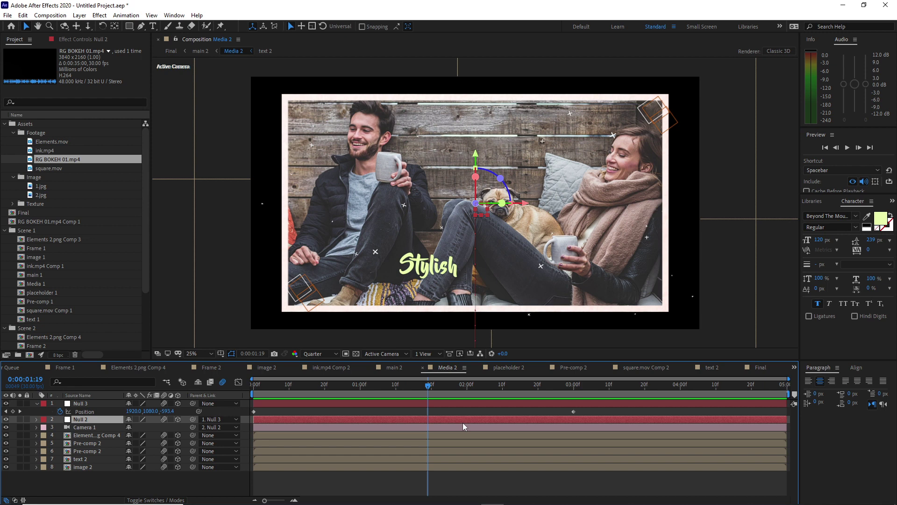
pyautogui.press('u')
pyautogui.moveTo(658, 427); pyautogui.dragTo(252, 439)
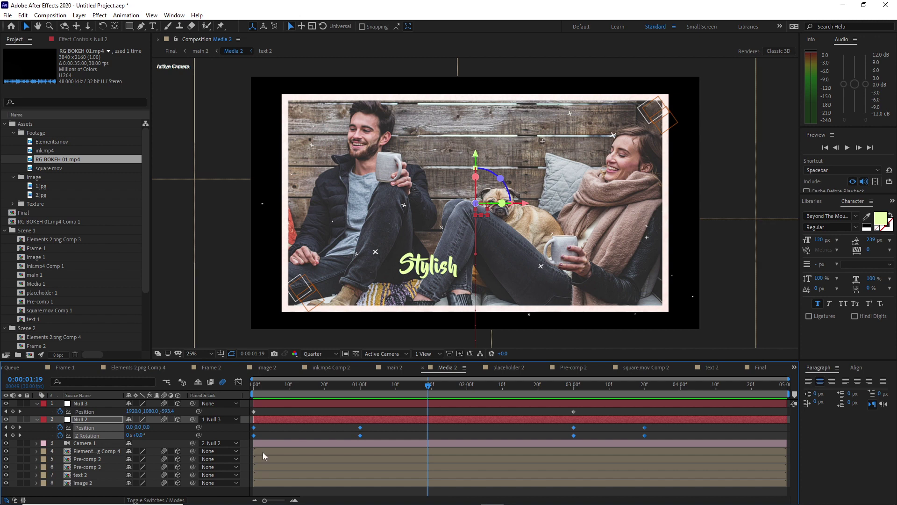
pyautogui.press('F9')
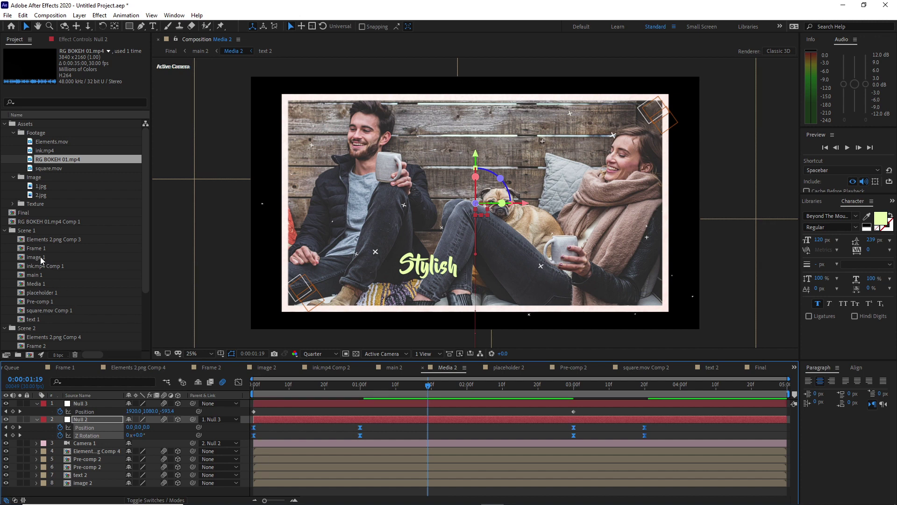
# Open the Media 1 composition and apply Easy Ease to all of Null 2's Position and Z Rotation keyframes
pyautogui.doubleClick(37, 283)
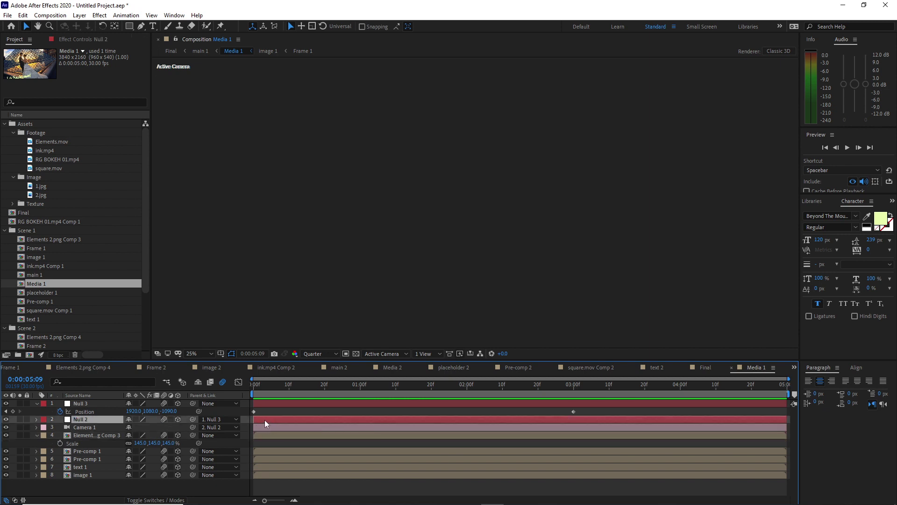
pyautogui.press('u')
pyautogui.moveTo(688, 429); pyautogui.dragTo(247, 436)
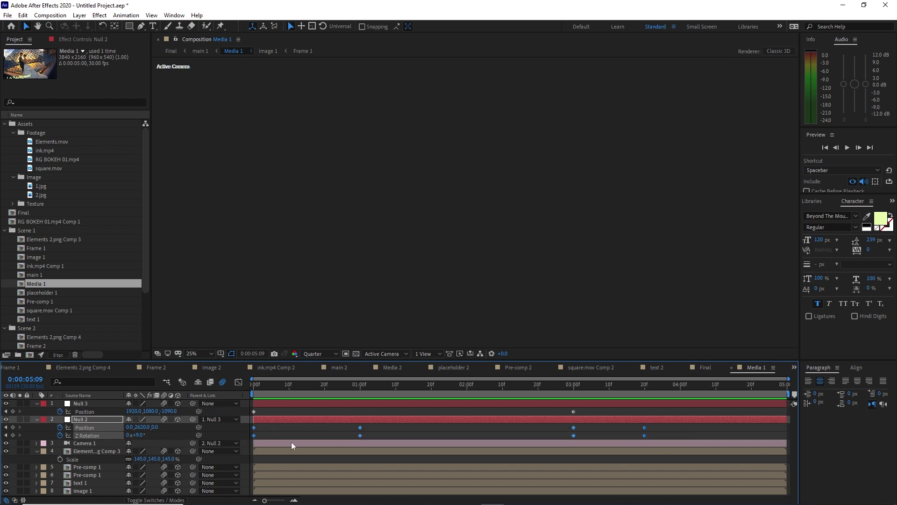
pyautogui.press('F9')
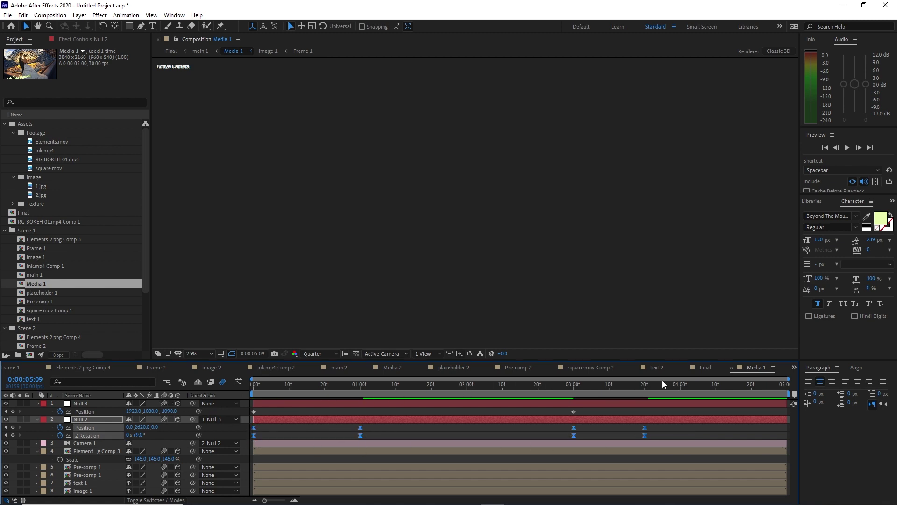
# Play back the Final composition from the start to check both scenes and the closing fade to black
pyautogui.click(703, 368)
pyautogui.moveTo(539, 385); pyautogui.dragTo(269, 411)
pyautogui.click(843, 142)
pyautogui.press('space')
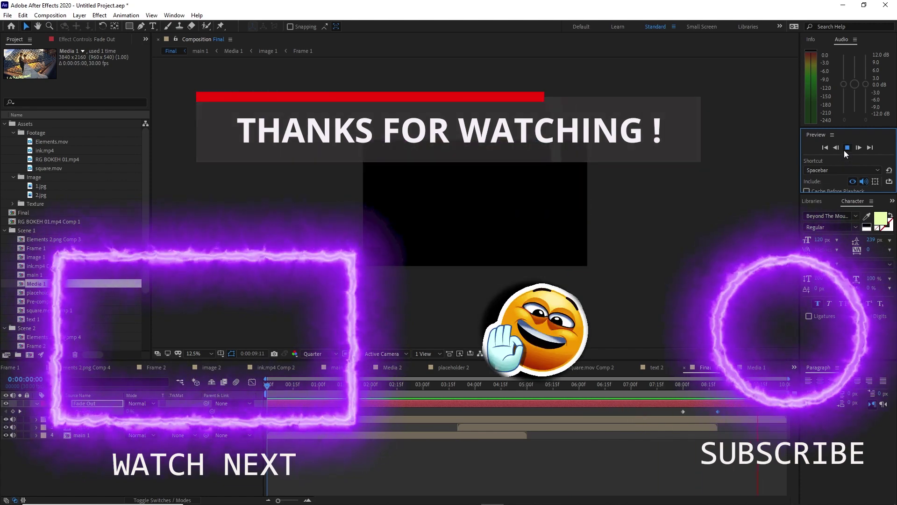
pyautogui.click(845, 149)
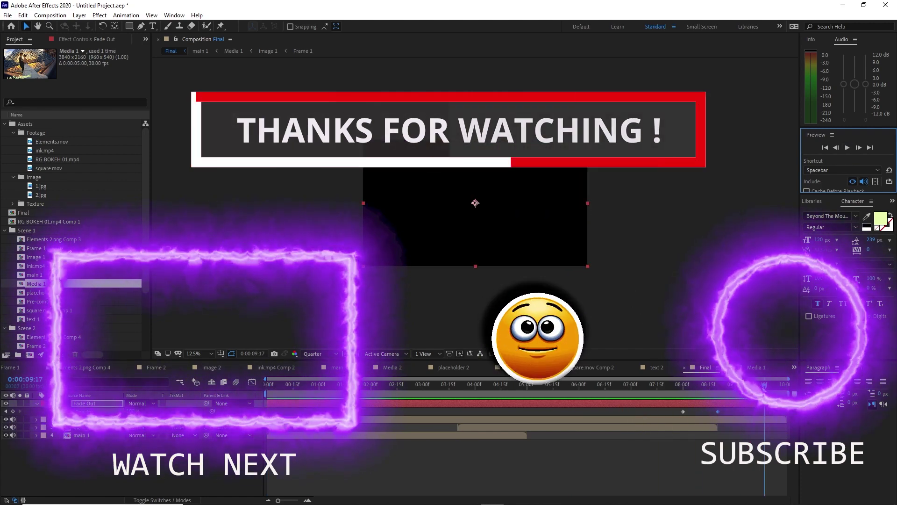
pyautogui.click(734, 384)
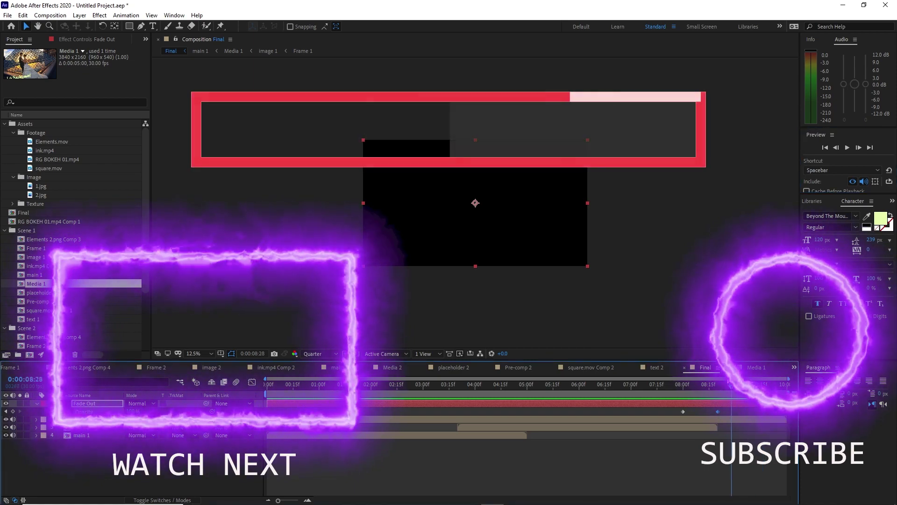